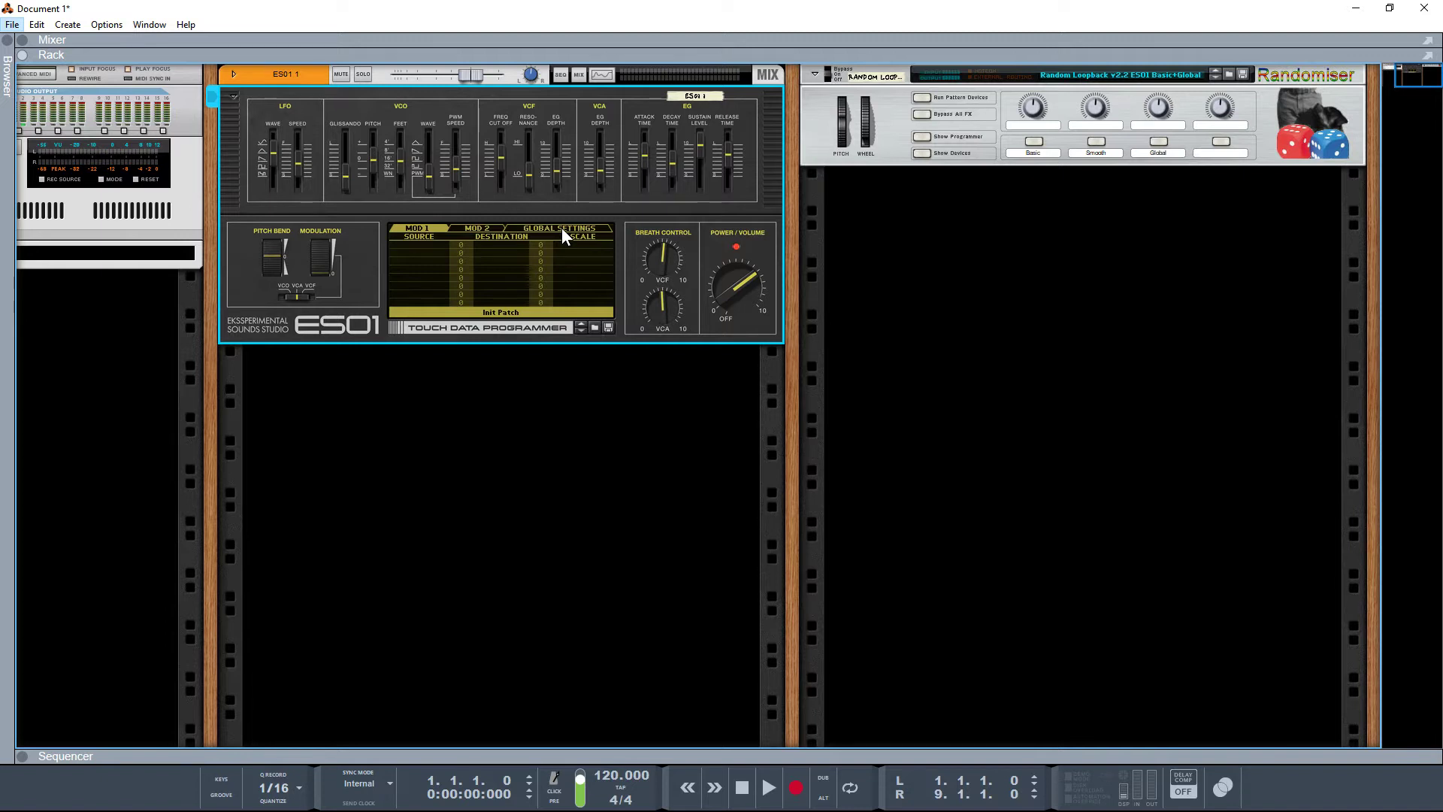
Look through the Random Loopback v2.2 patches in the 1 Random folder, selecting ES01 Full, ES01 Basic and ES01 Basic+Sub
left_click(789, 462)
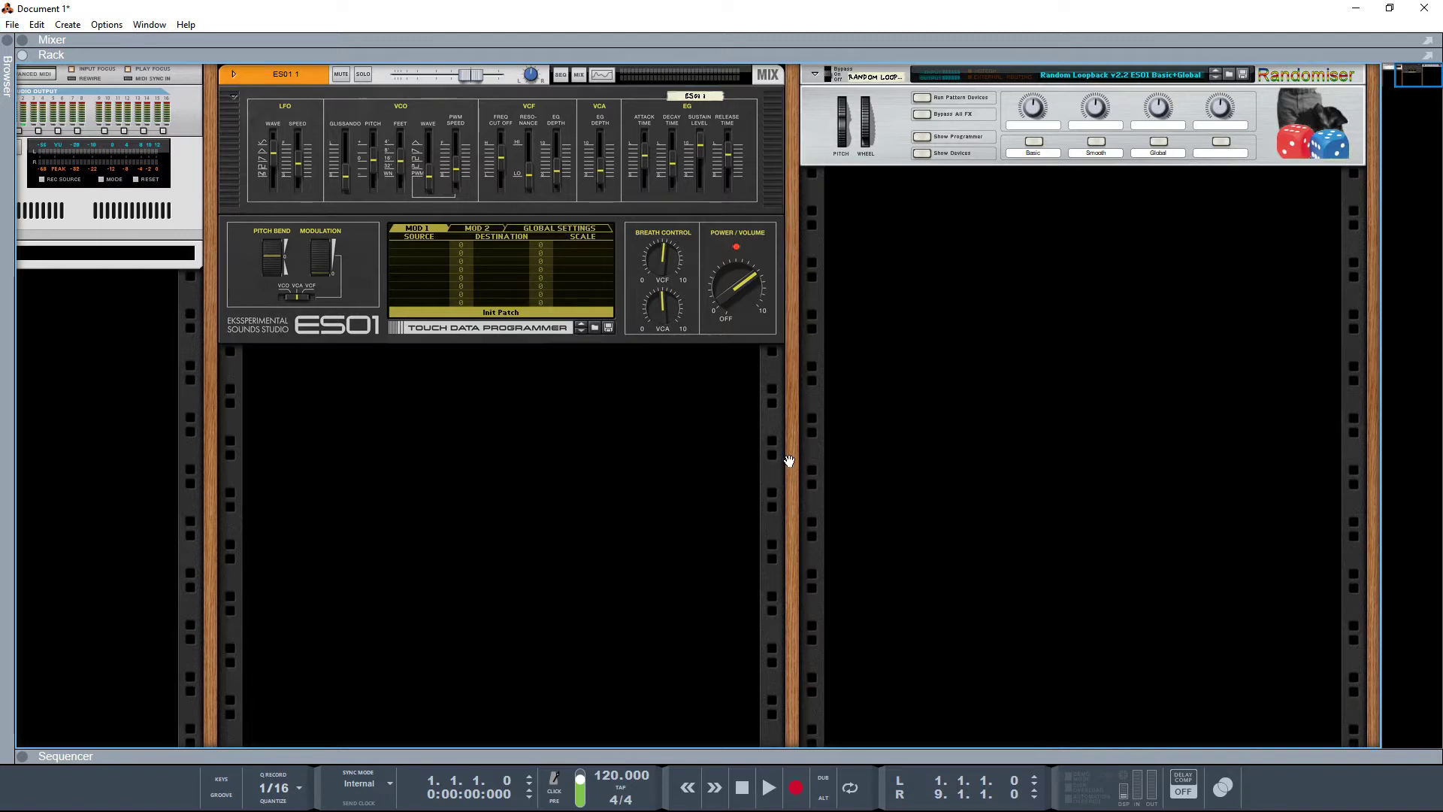
key("F3")
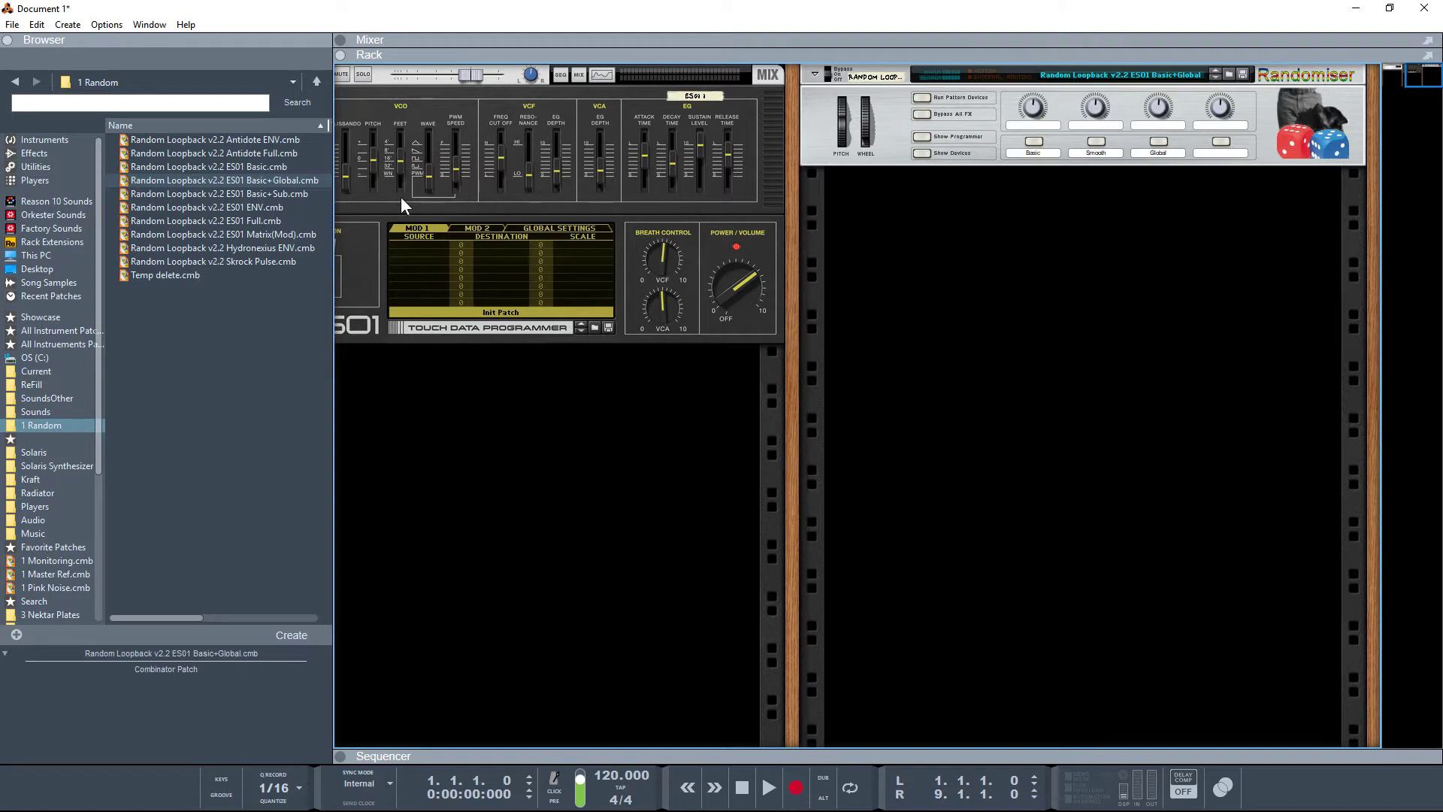
left_click(223, 223)
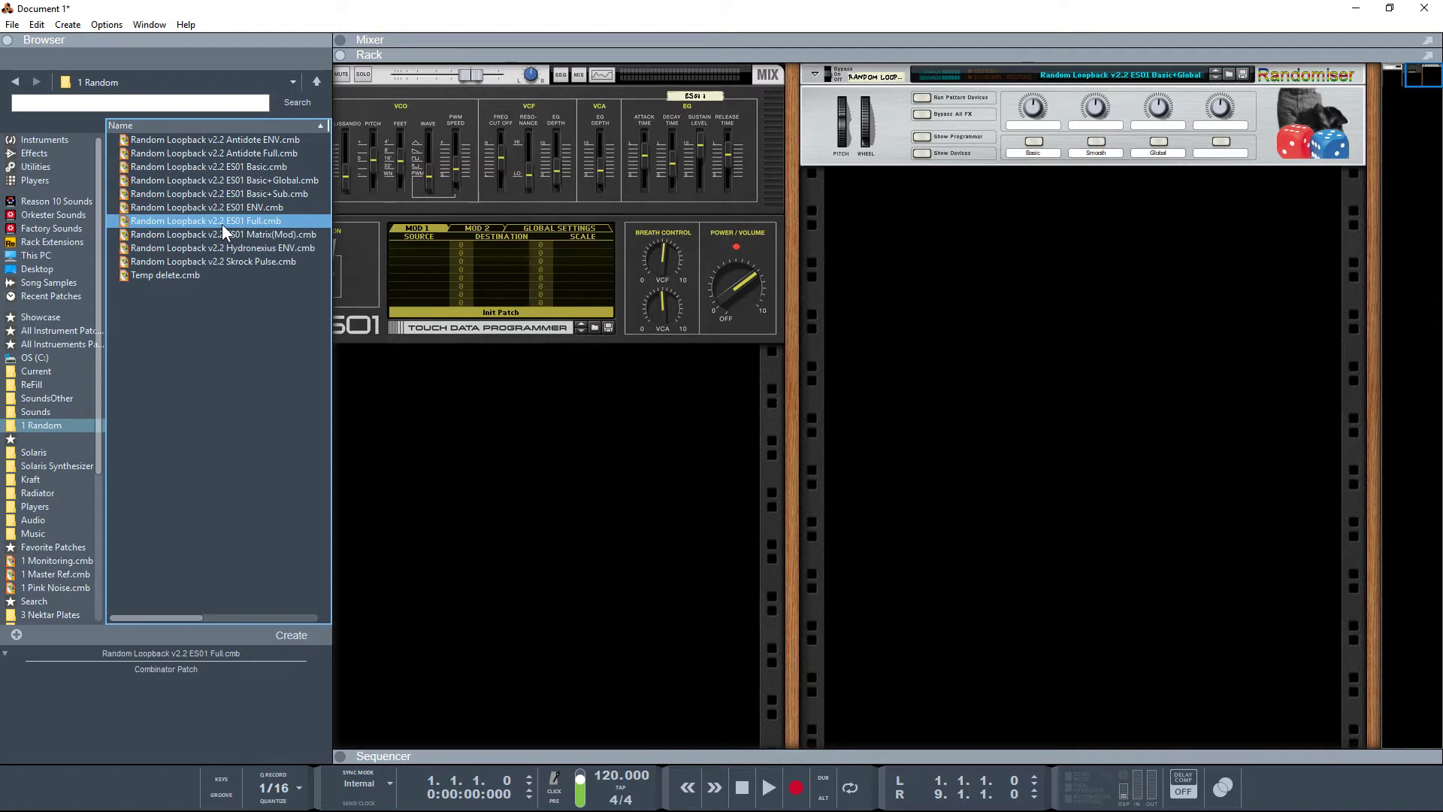
left_click(772, 300)
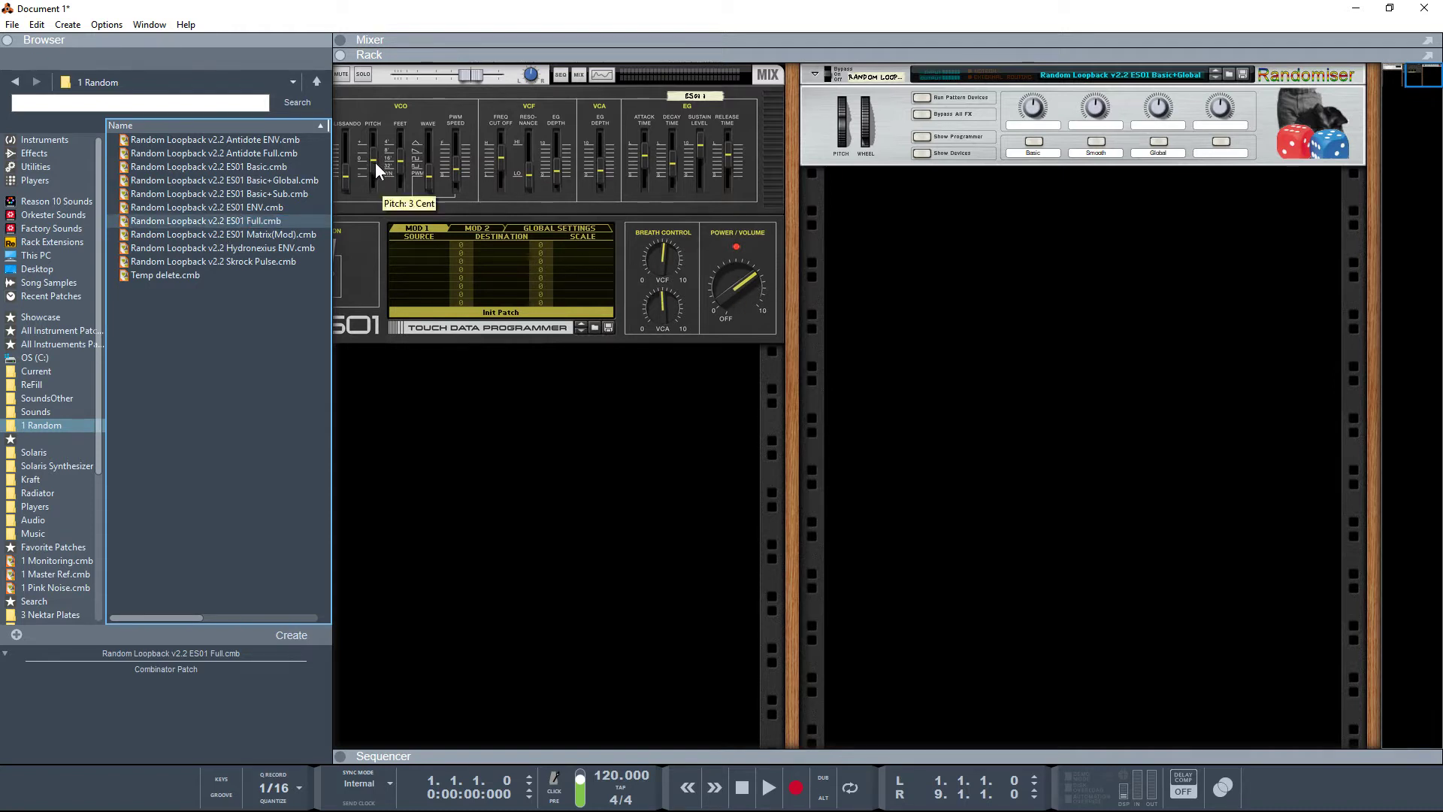
left_click(301, 221)
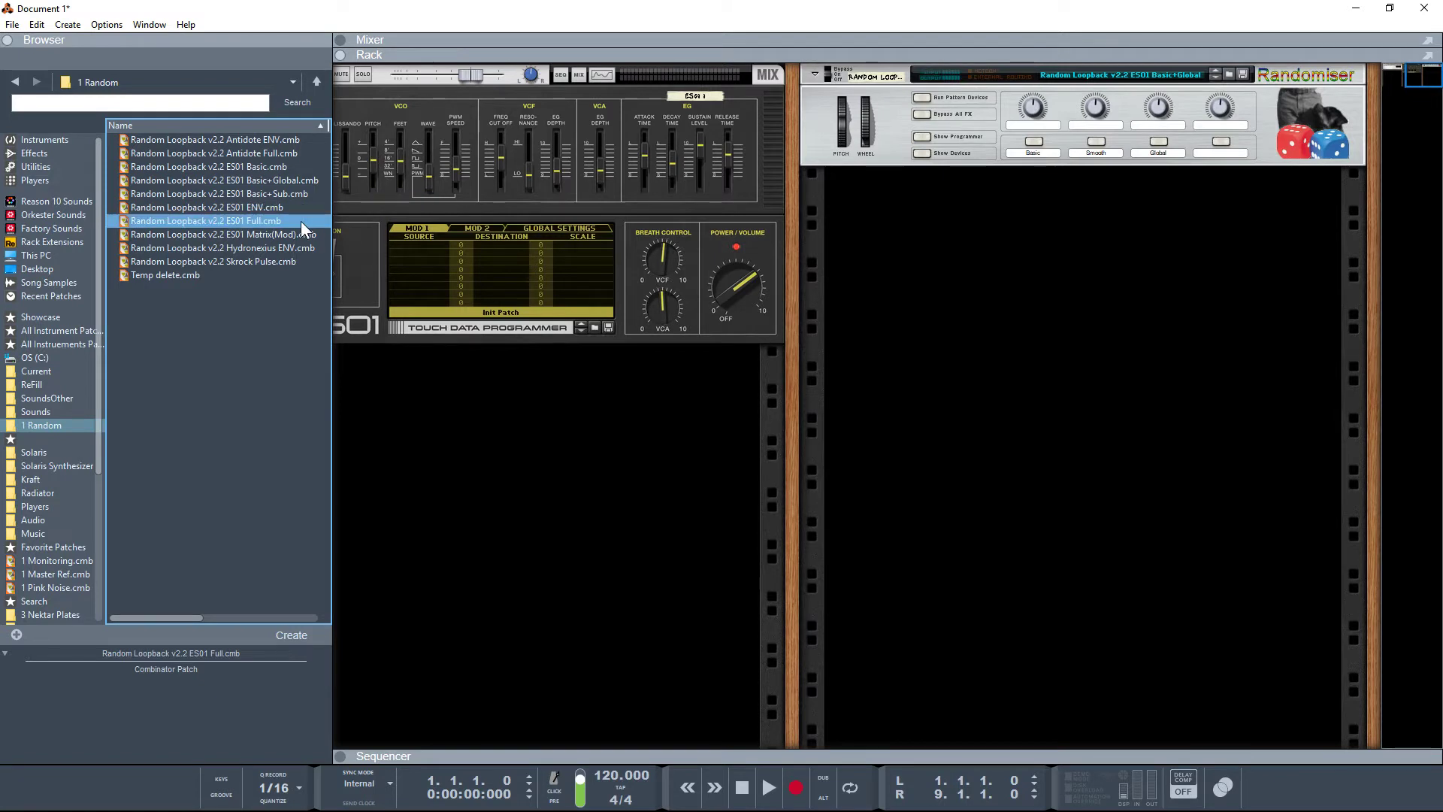
left_click(281, 168)
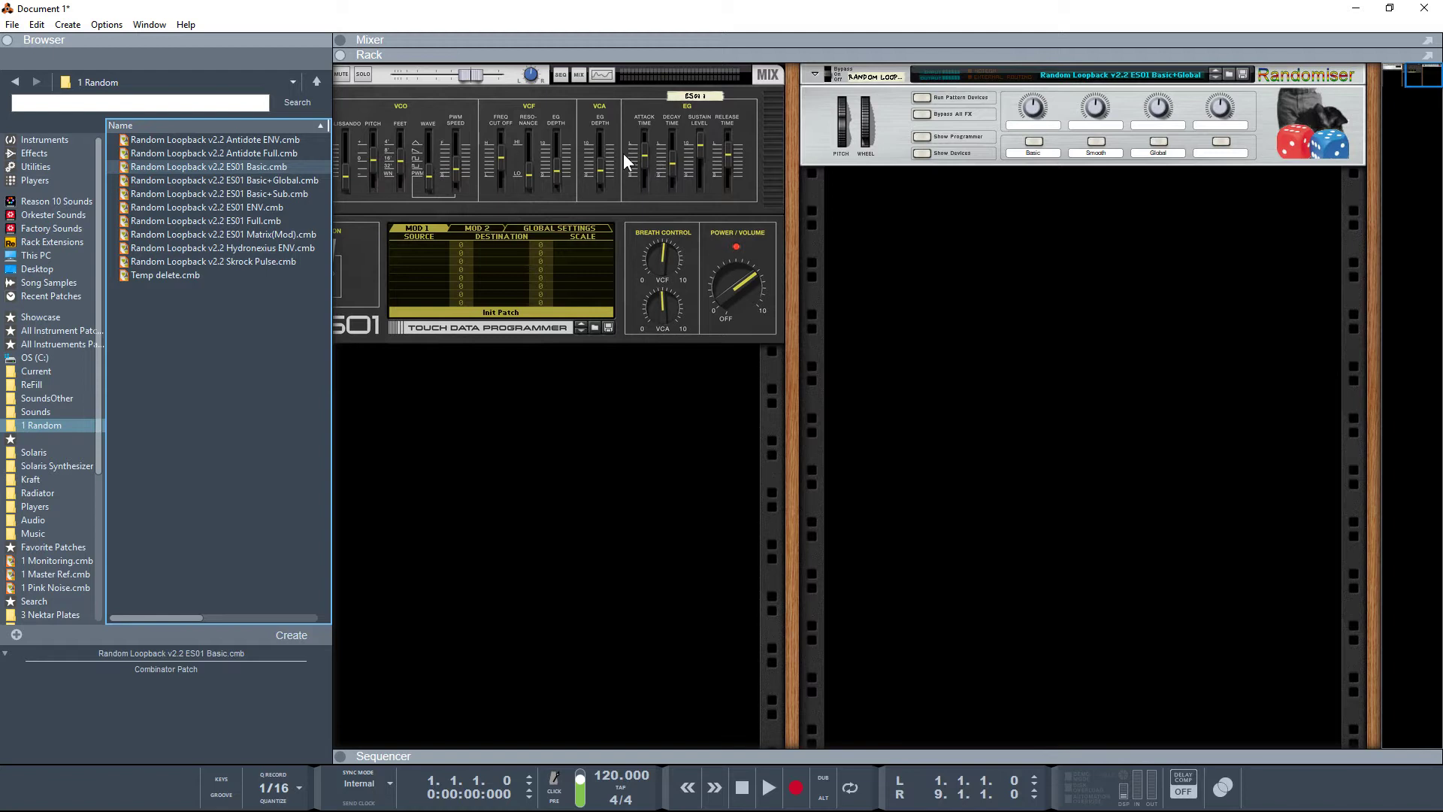
left_click(304, 195)
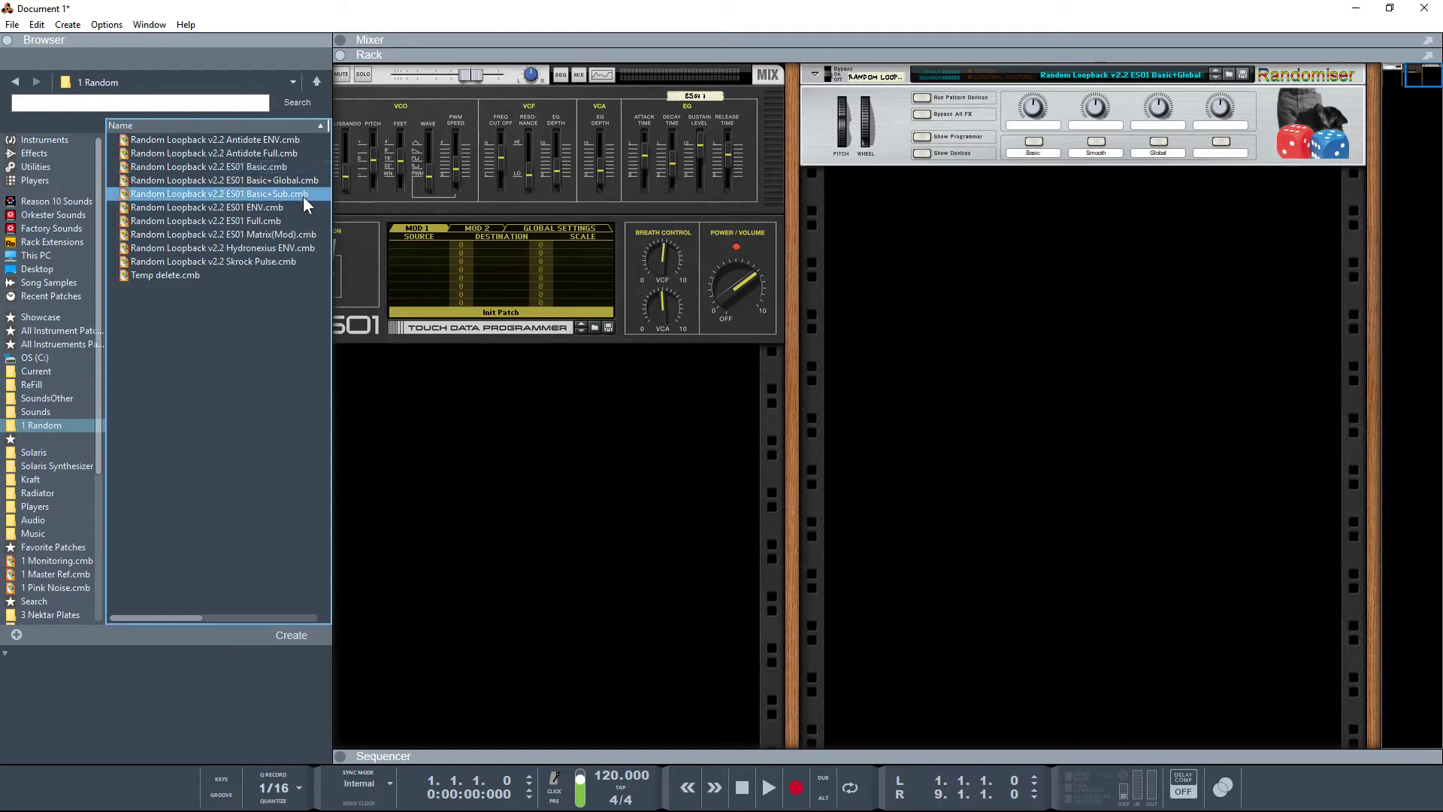
Show the ES01's global settings page, highlight the ES01 Basic+Global patch in the browser and hide the browser
left_click(573, 230)
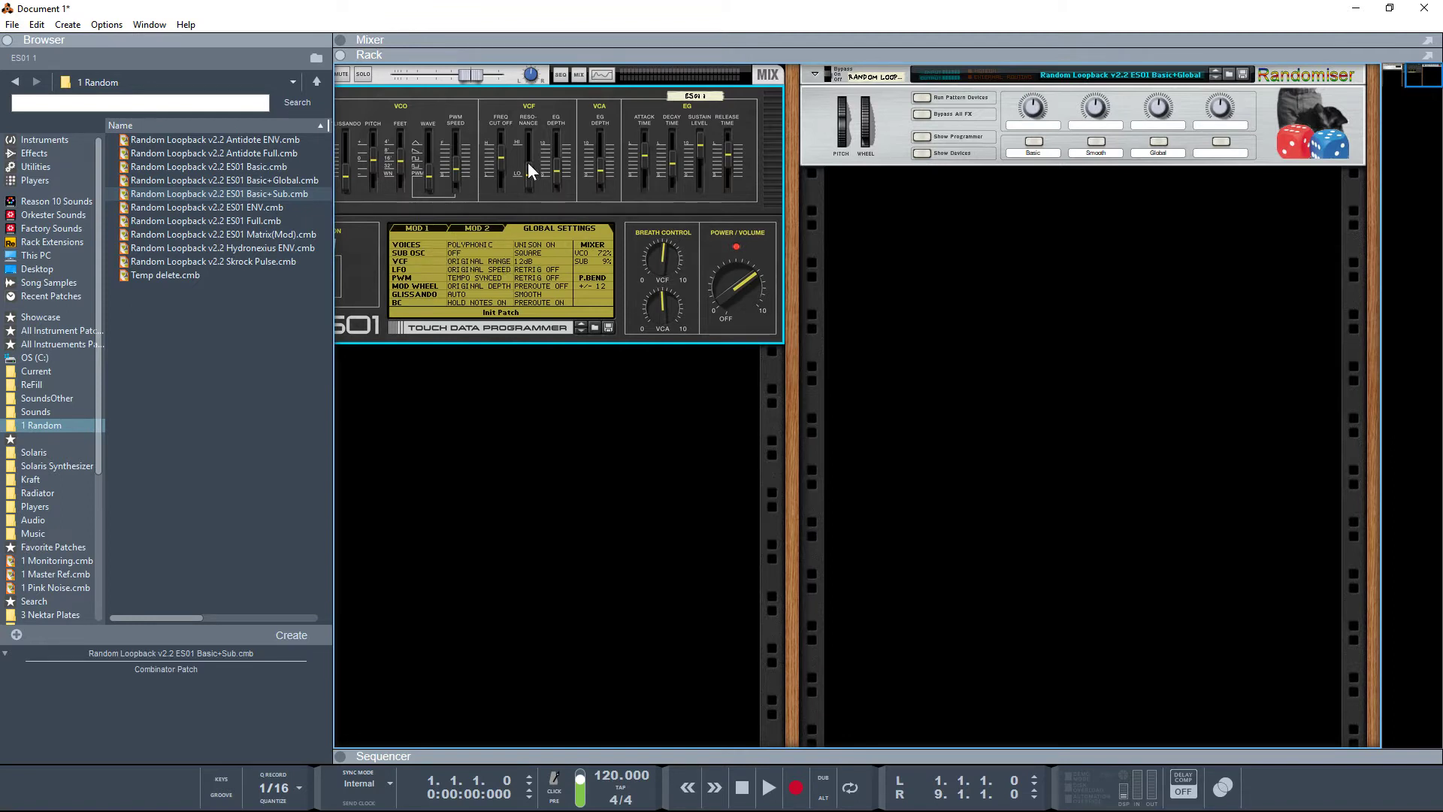
left_click(292, 181)
left_click(587, 214)
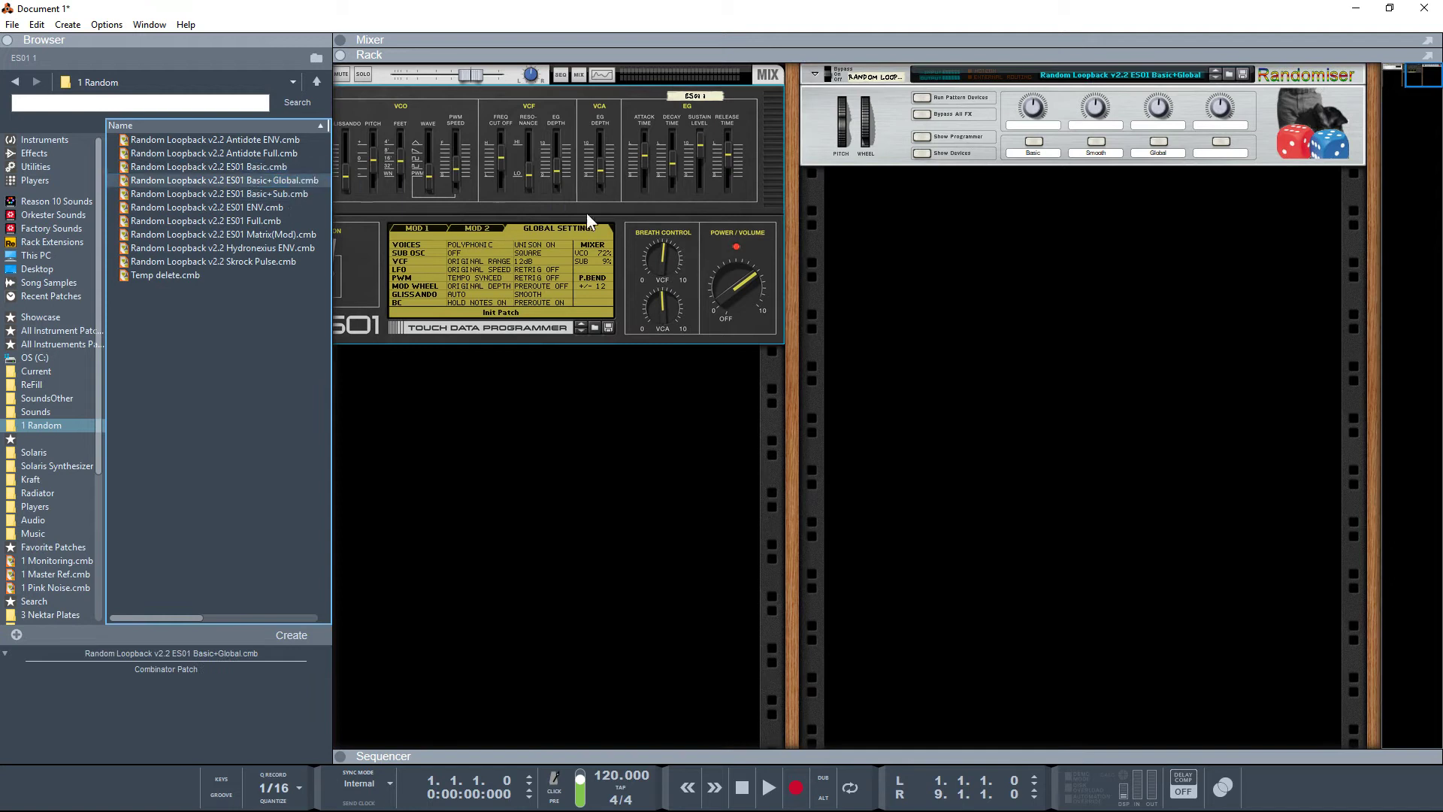
key("F3")
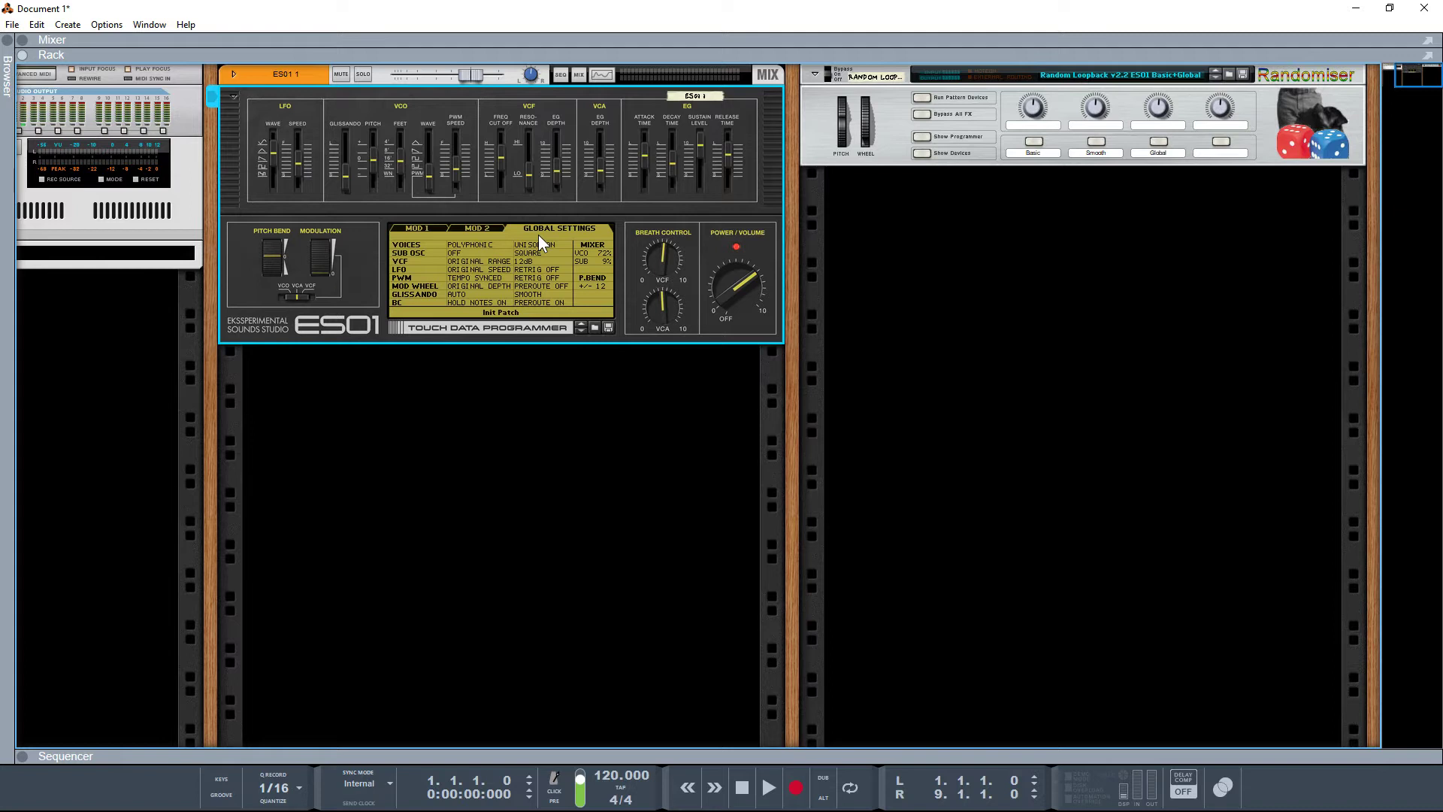
Randomise the ES01's basic parameters twice and its global settings three times with the Basic+Global Randomiser
left_click(1041, 142)
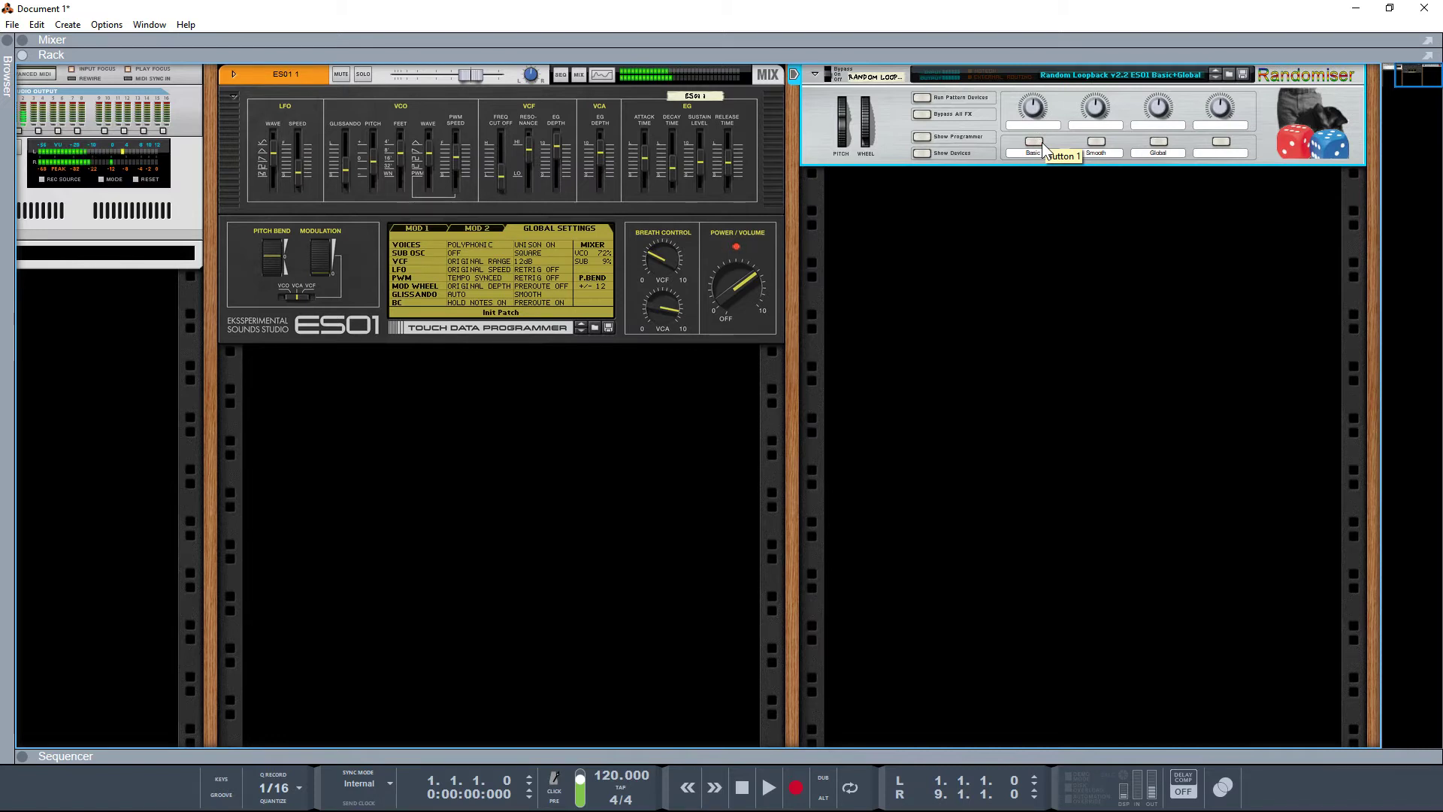
left_click(1034, 141)
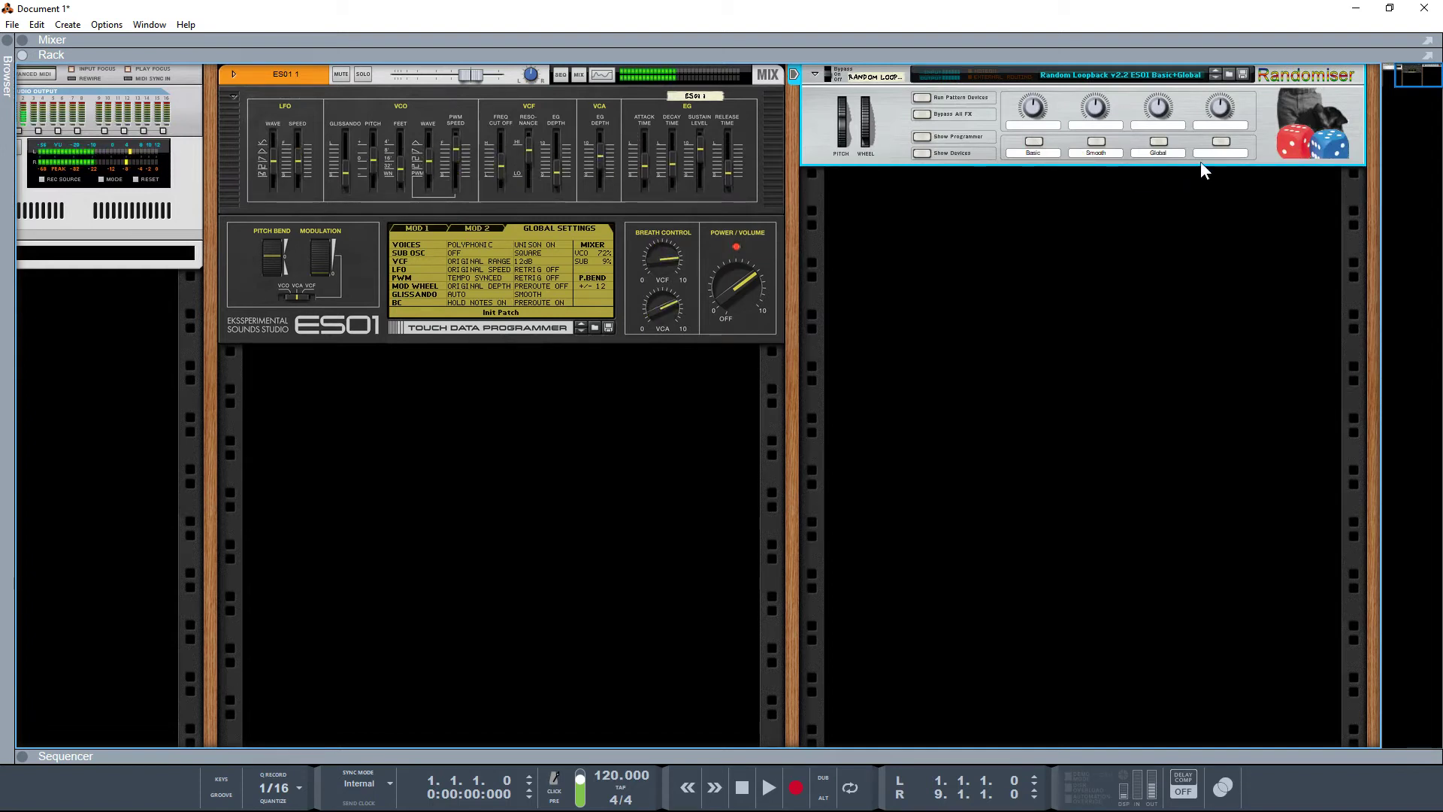
left_click(1158, 144)
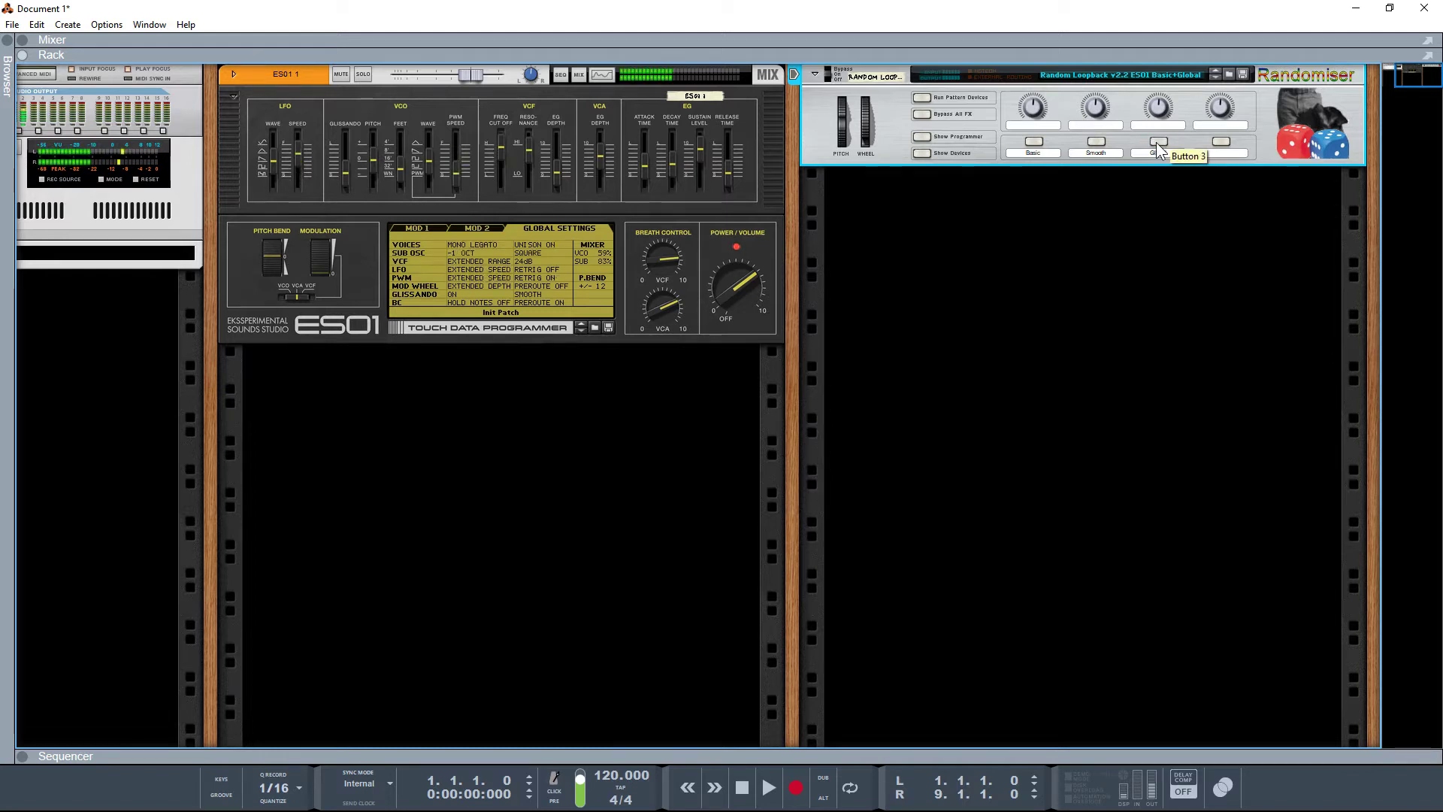
left_click(1157, 144)
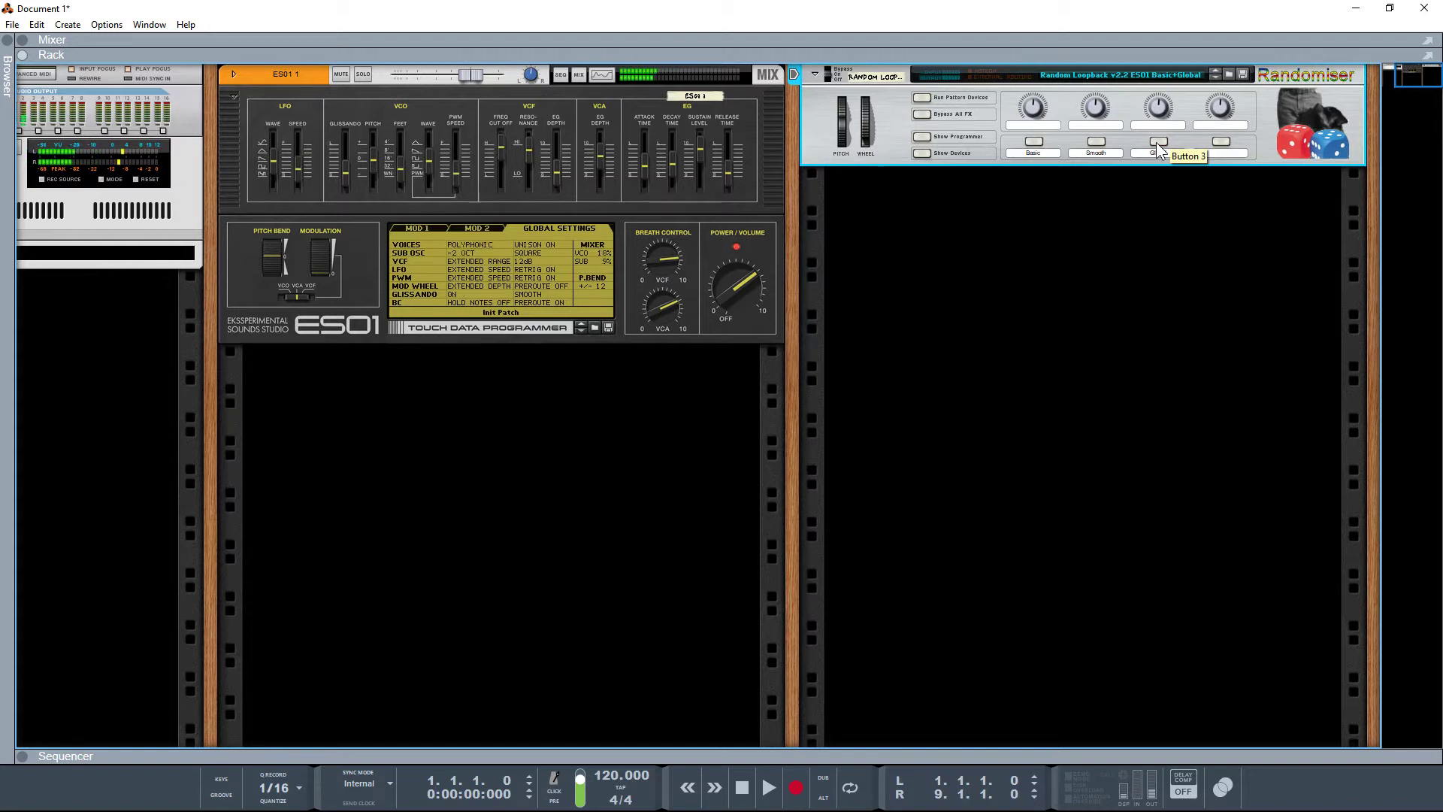
left_click(1158, 144)
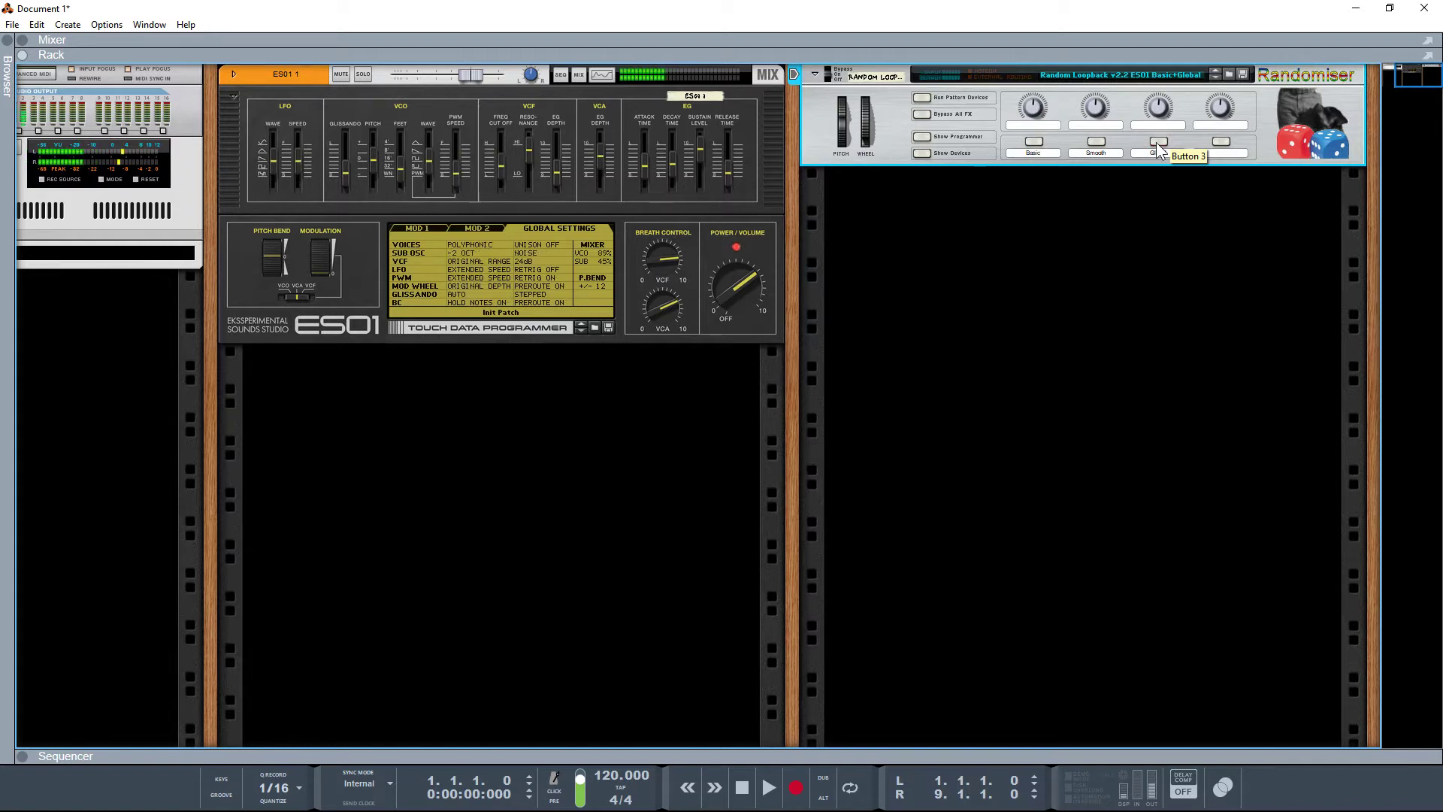
Alternate more randomisations of the ES01's basic parameters and global settings, ending with two basic ones
left_click(1041, 141)
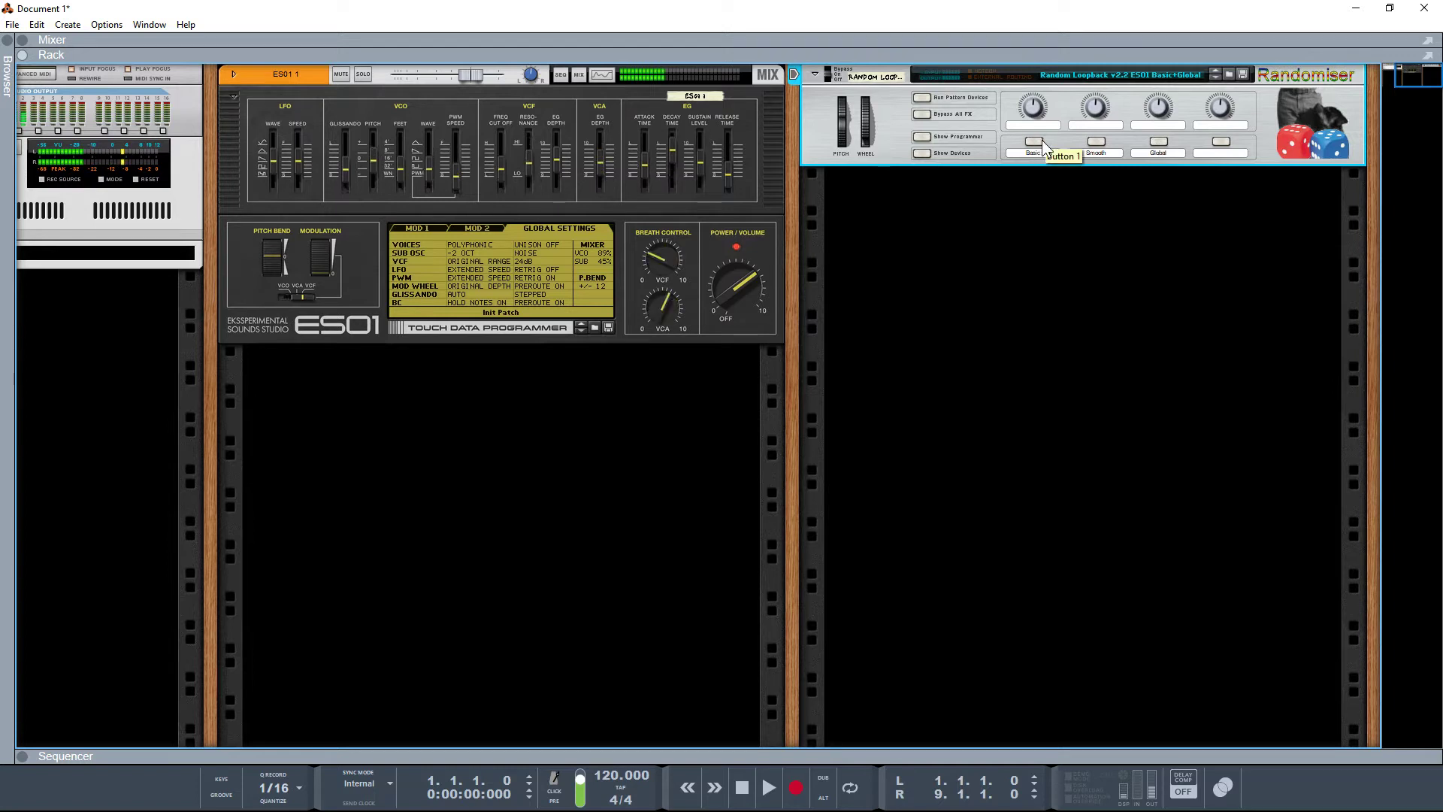
left_click(1039, 141)
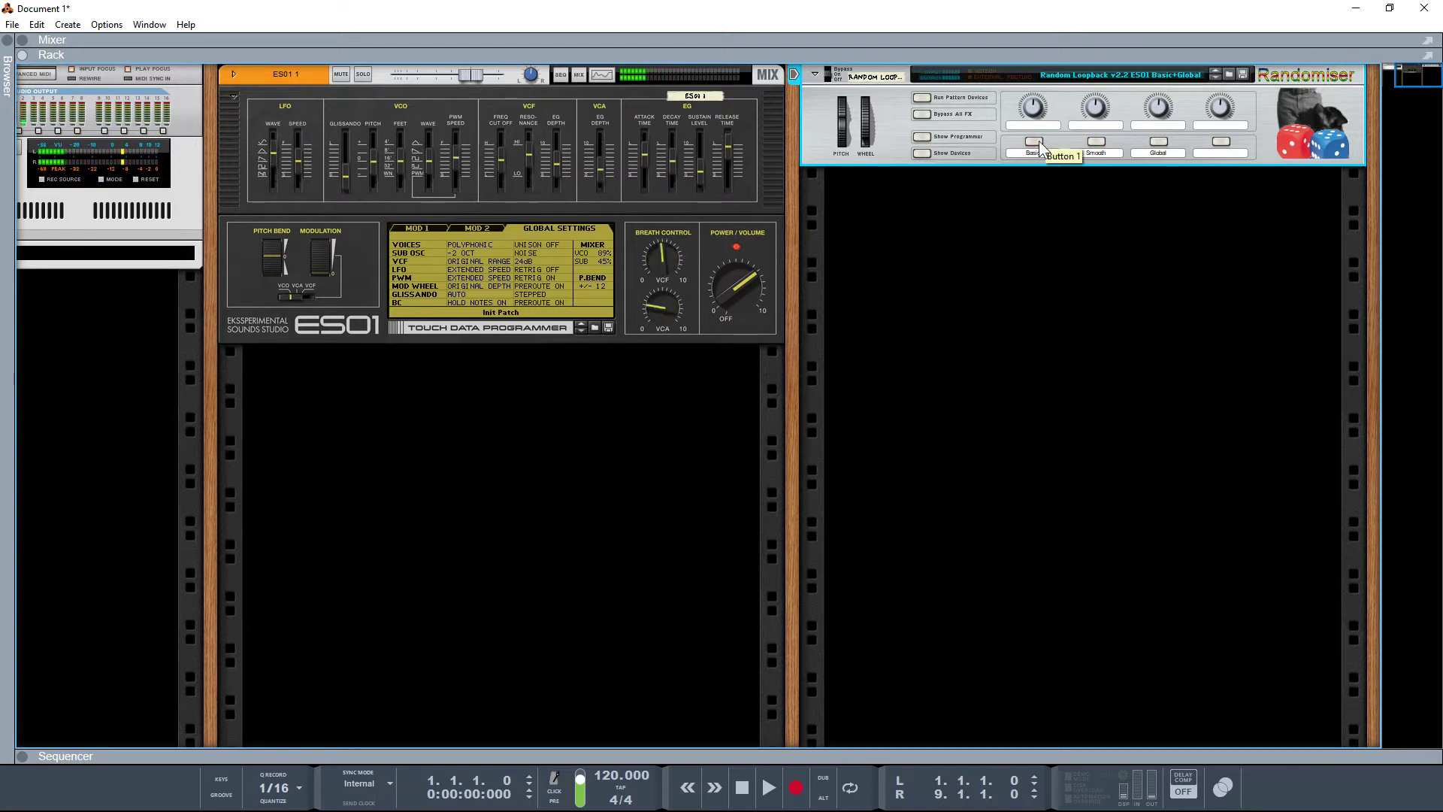
left_click(1160, 141)
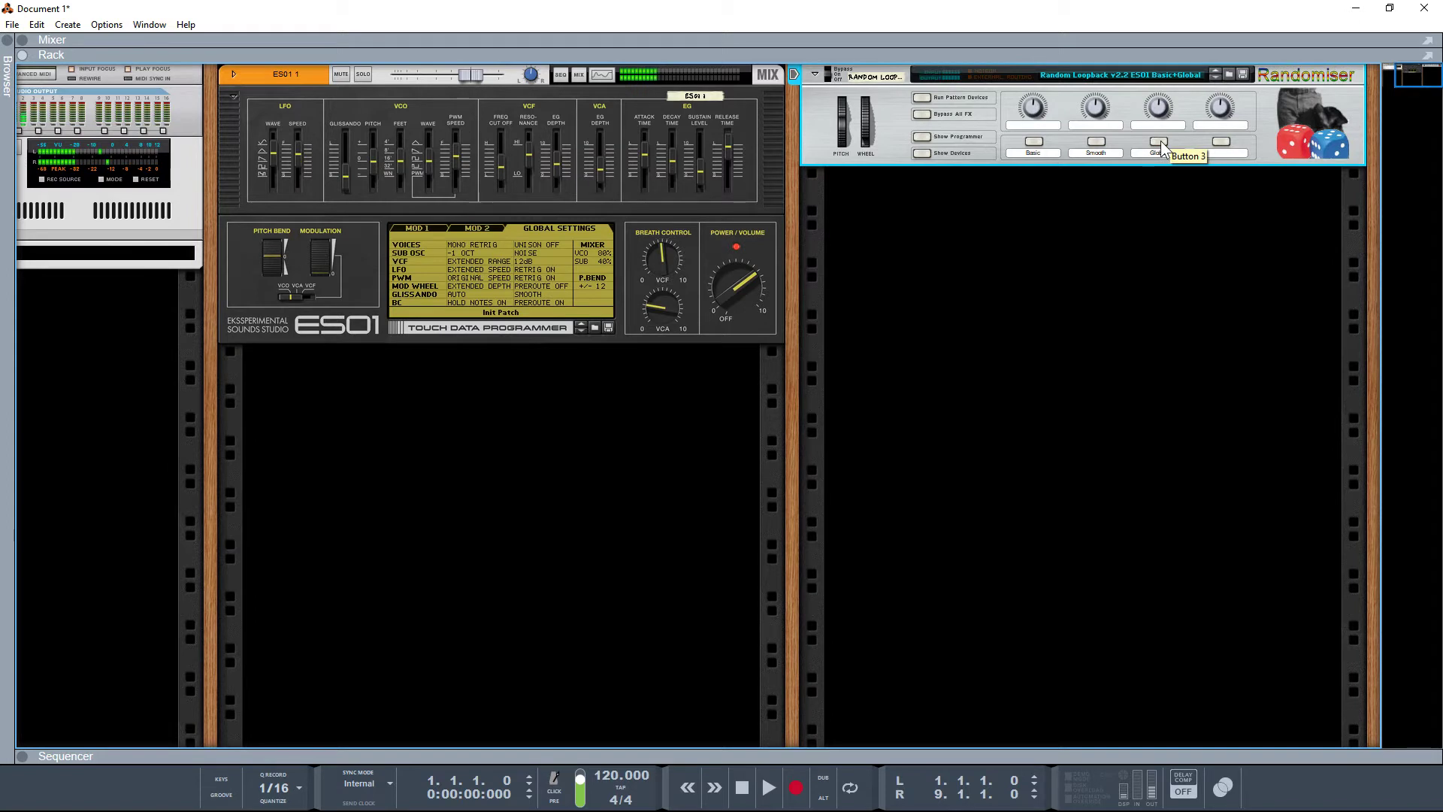
left_click(1160, 141)
left_click(1157, 143)
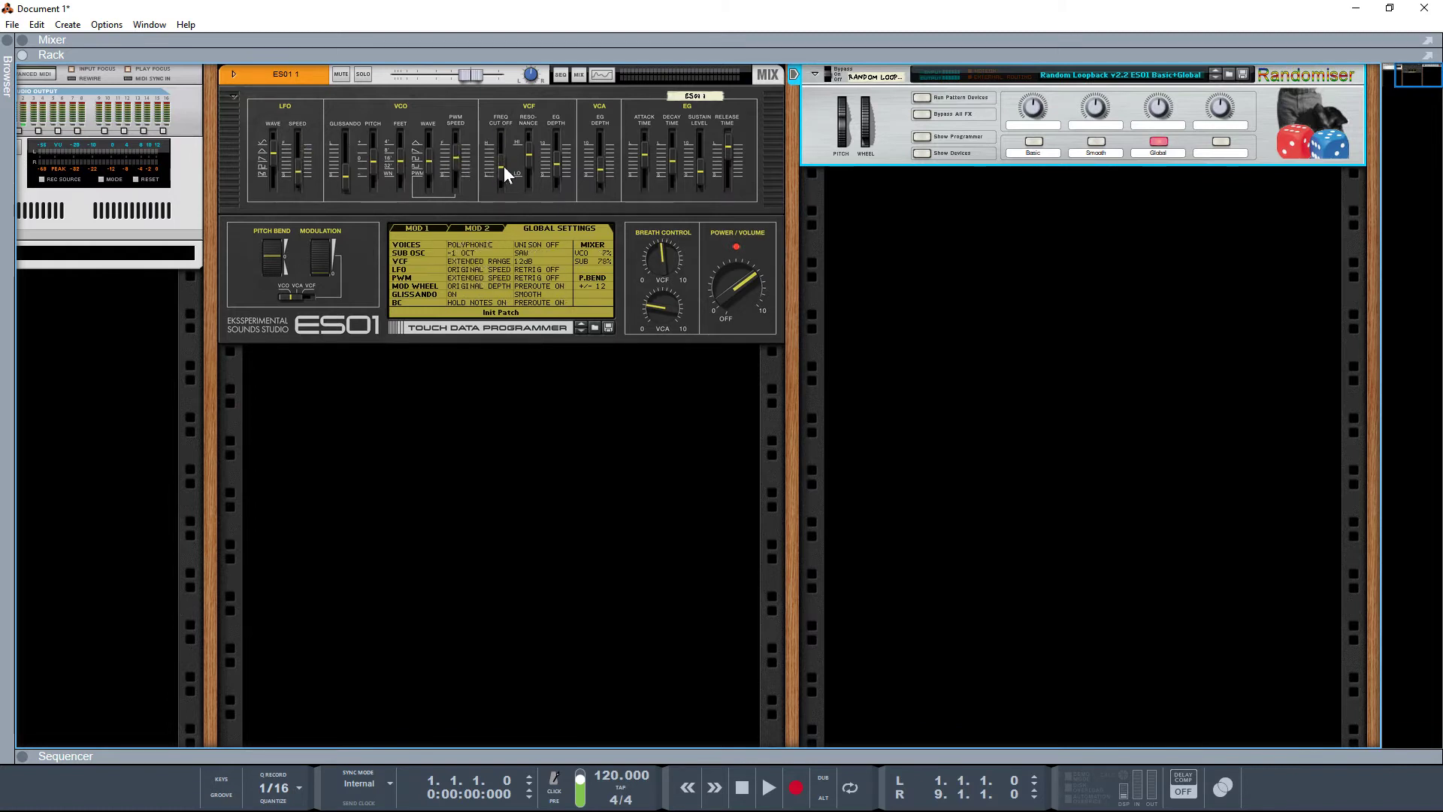
left_click(1158, 143)
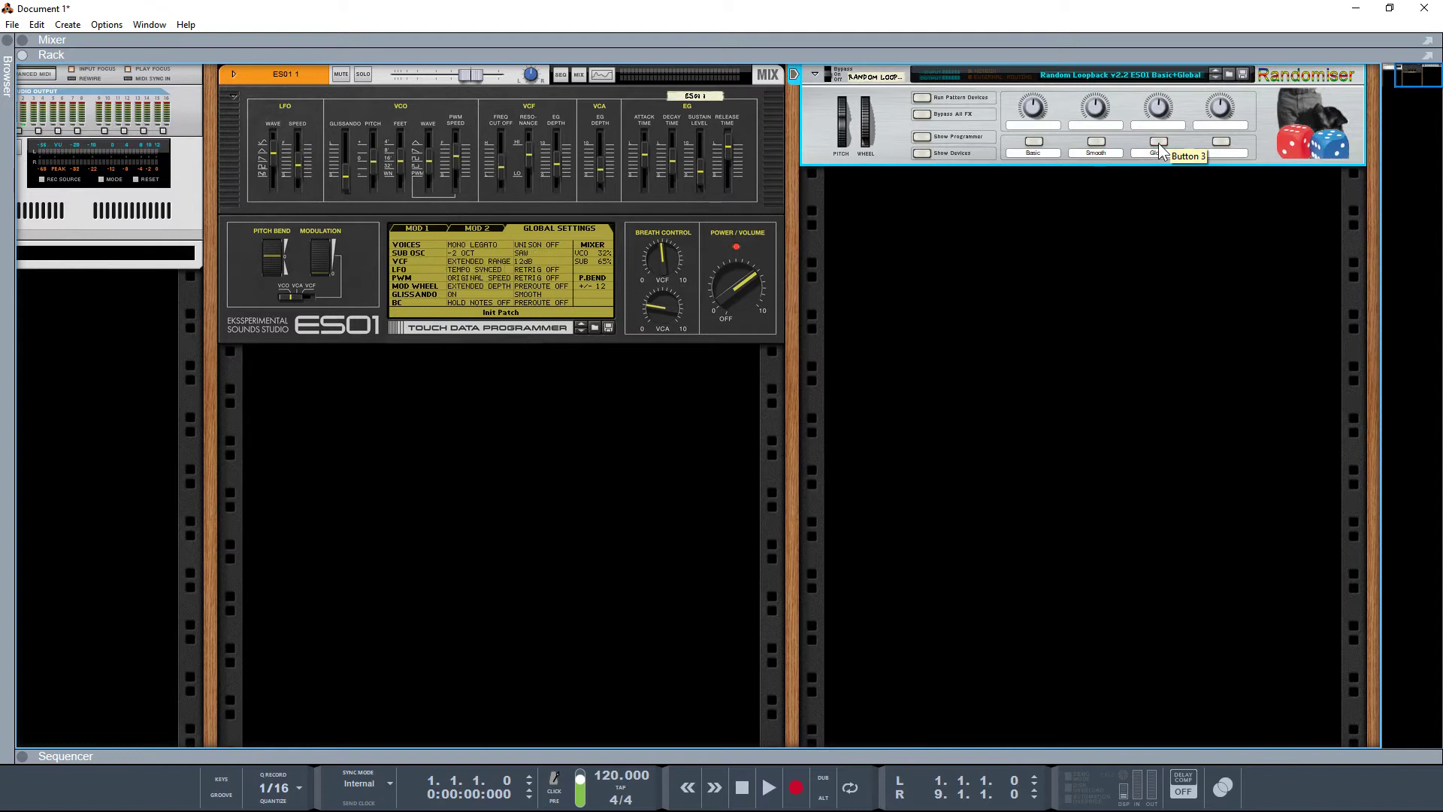
left_click(1033, 143)
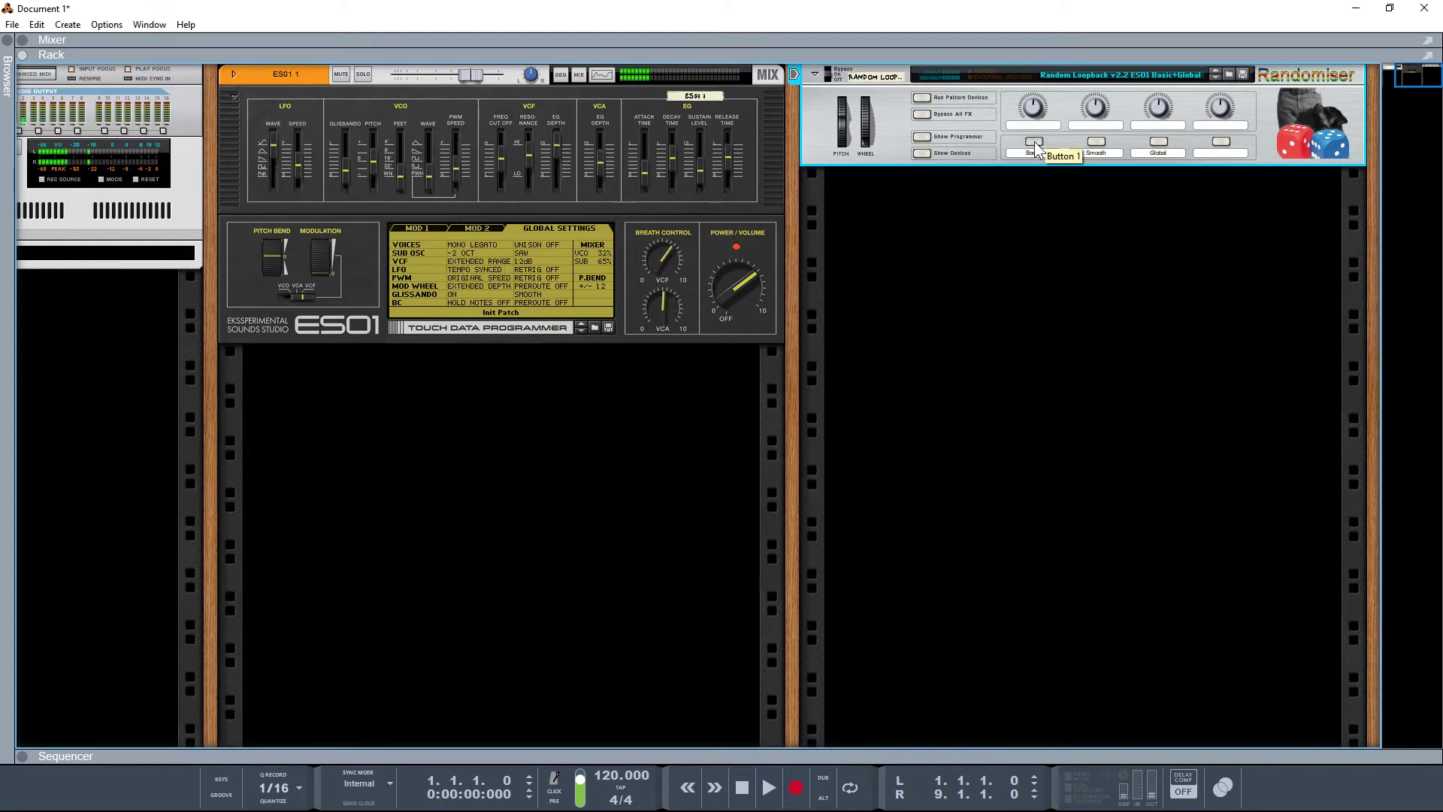
left_click(1043, 143)
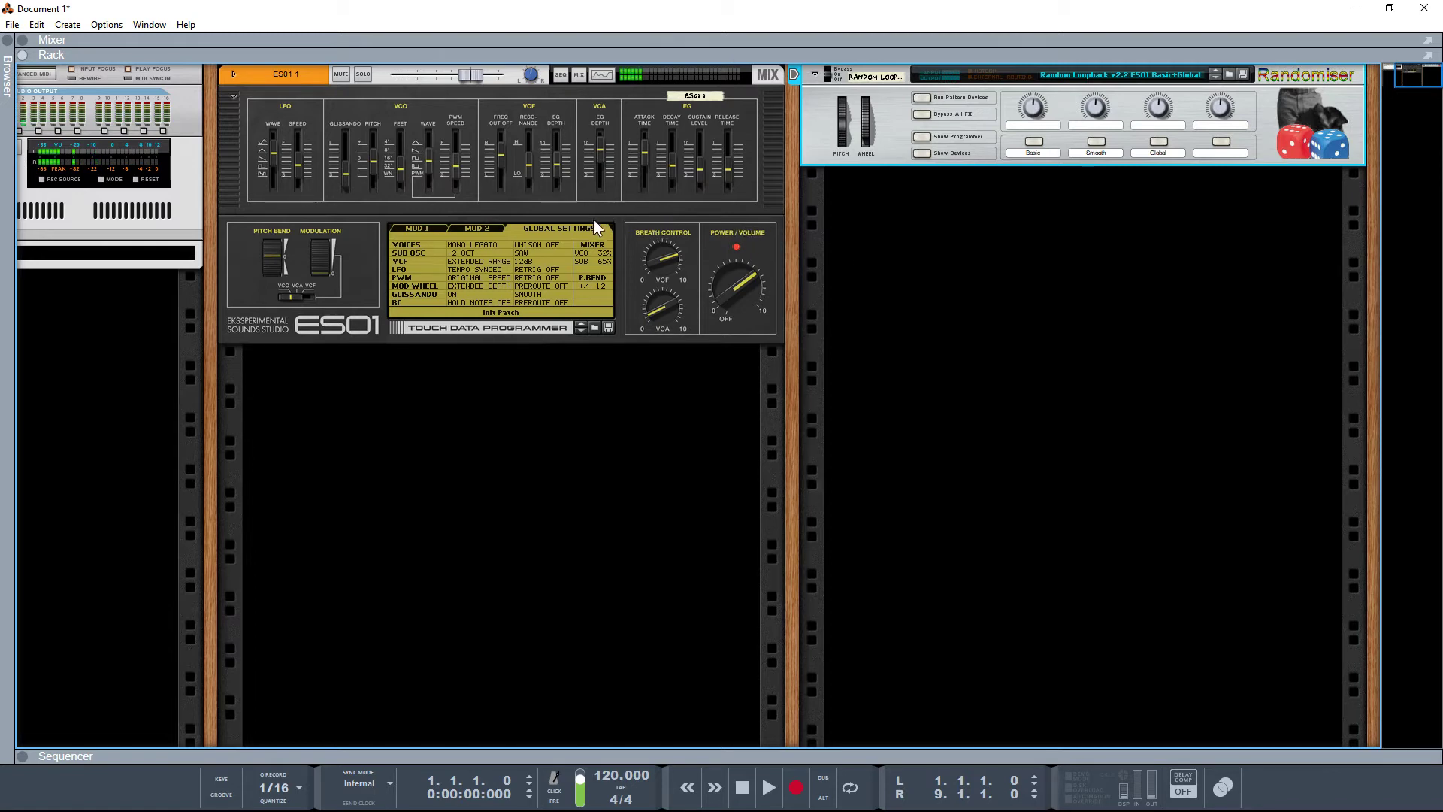
Add the Random Loopback v2.2 ES01 Matrix(Mod) patch below the first Randomiser and view the ES01's MOD 1 and MOD 2 pages
left_click(418, 230)
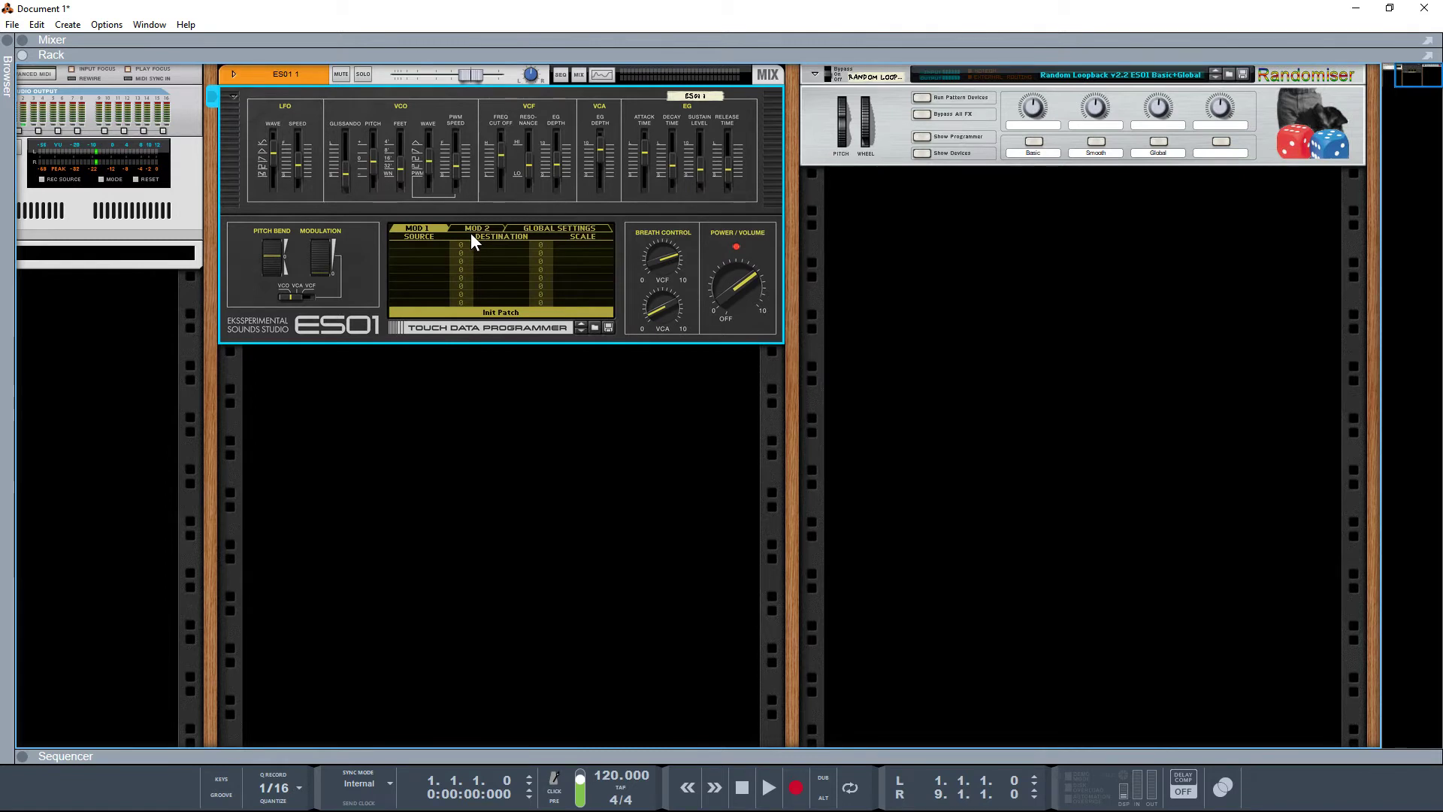
key("F3")
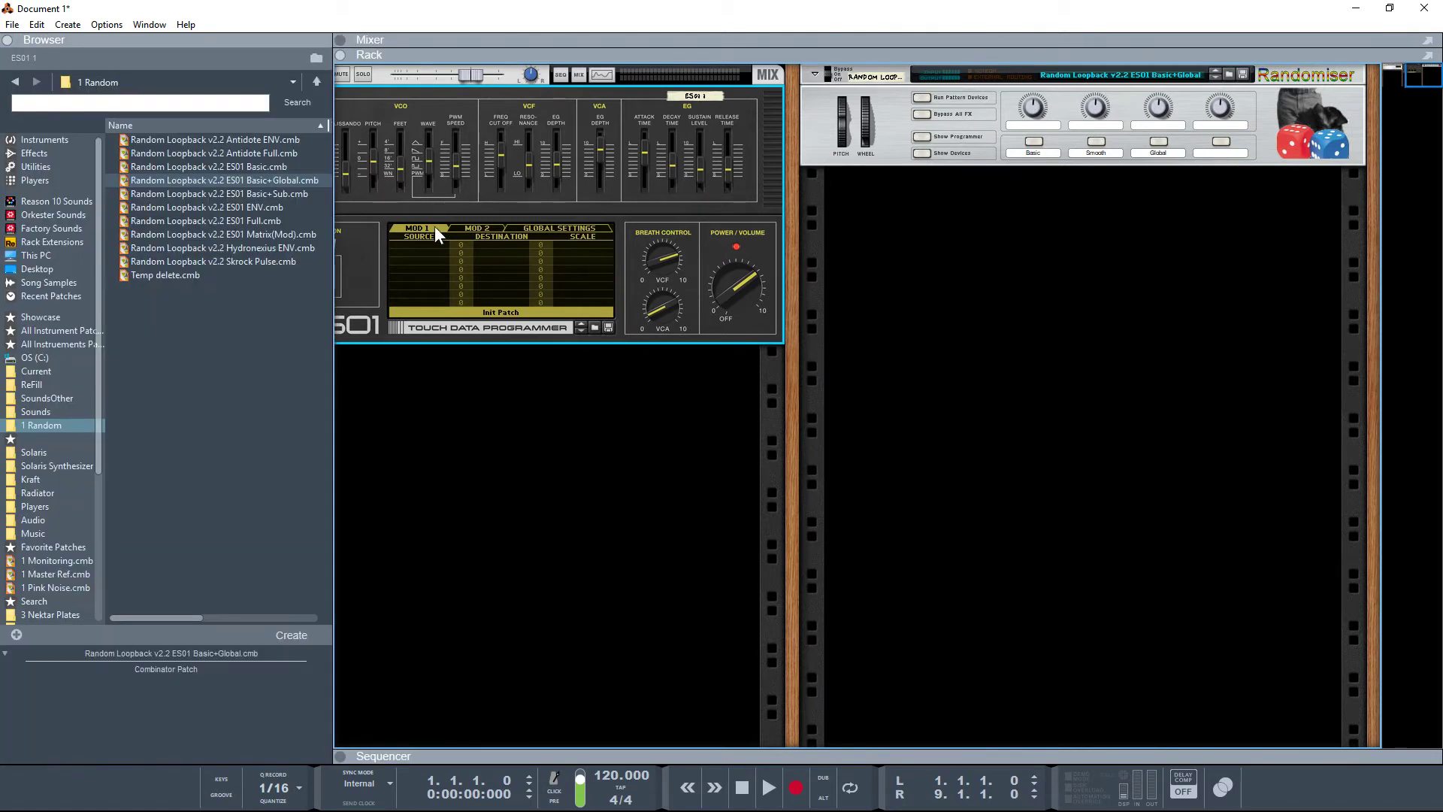
left_click_drag(292, 233, 1068, 276)
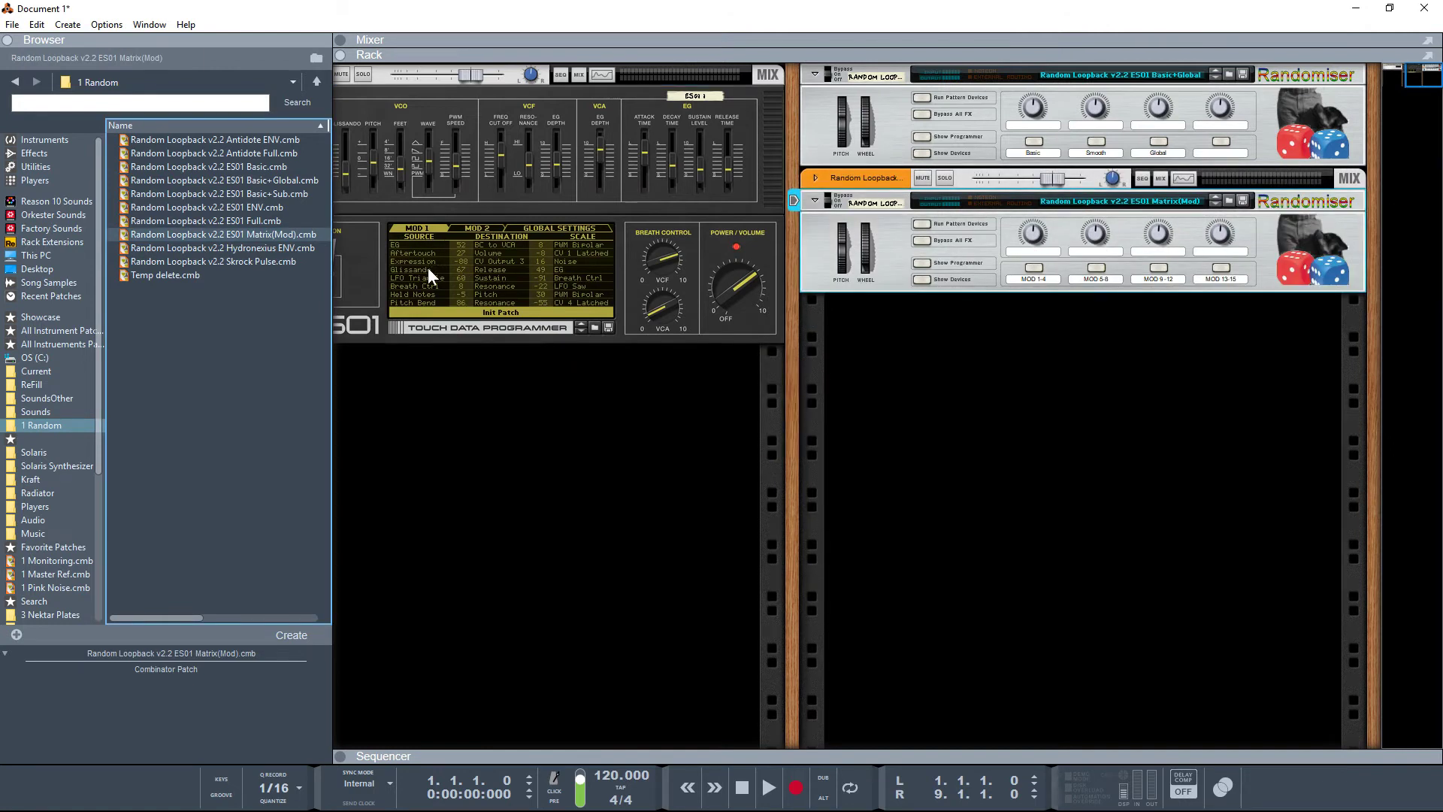
left_click(464, 228)
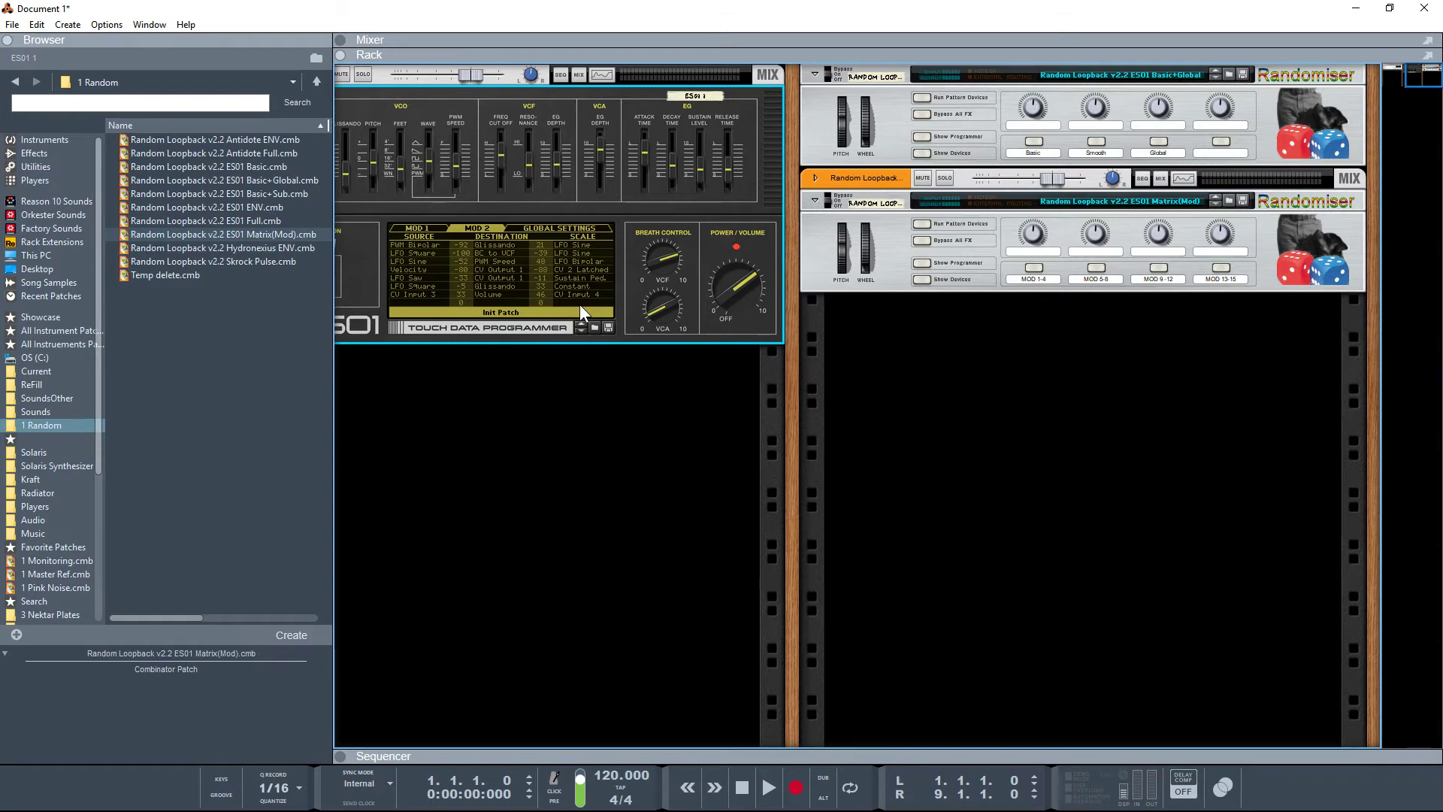
key("F3")
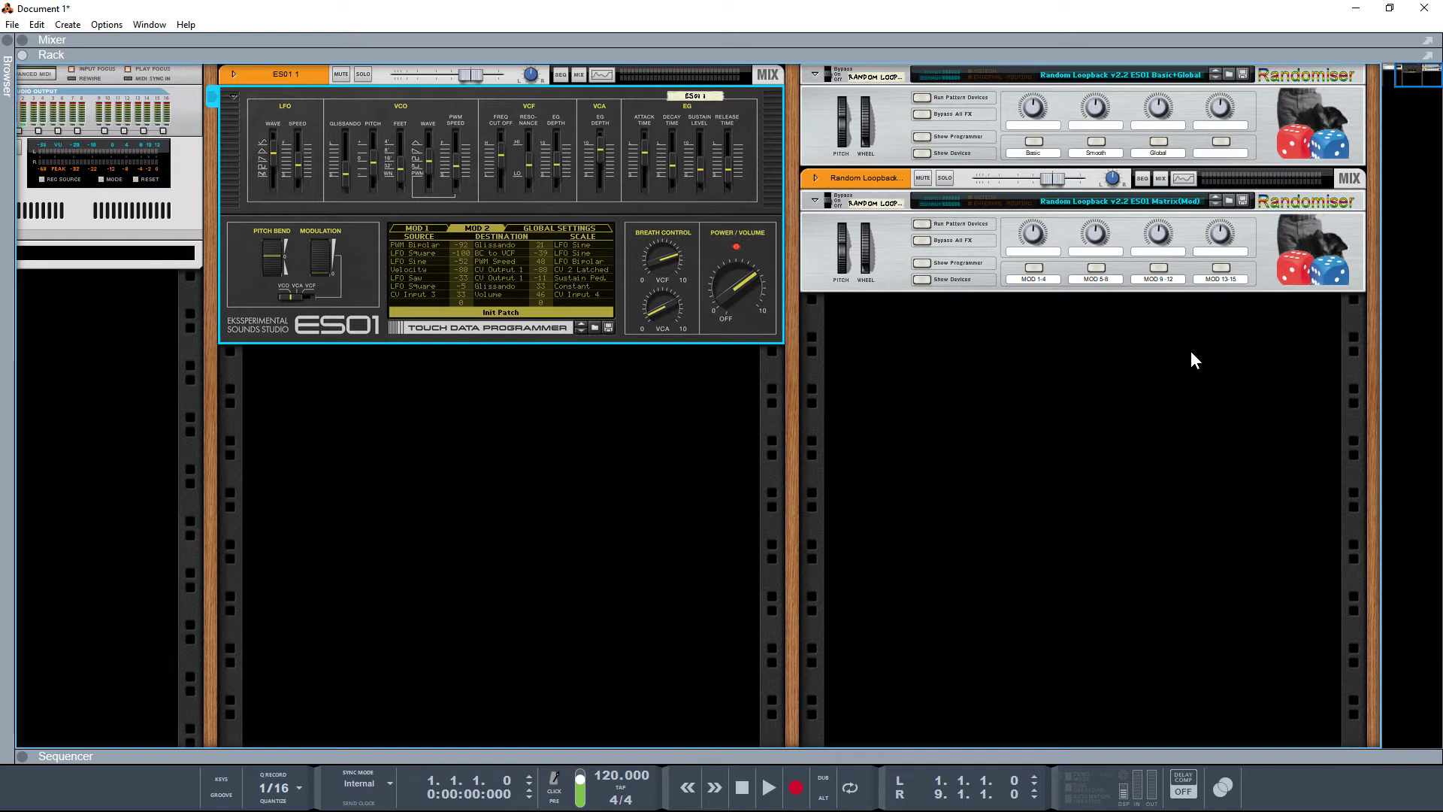
Randomise modulation slots 1-4 and 5-8 with the Matrix(Mod) Randomiser while viewing the ES01's MOD 1 page
left_click(1035, 269)
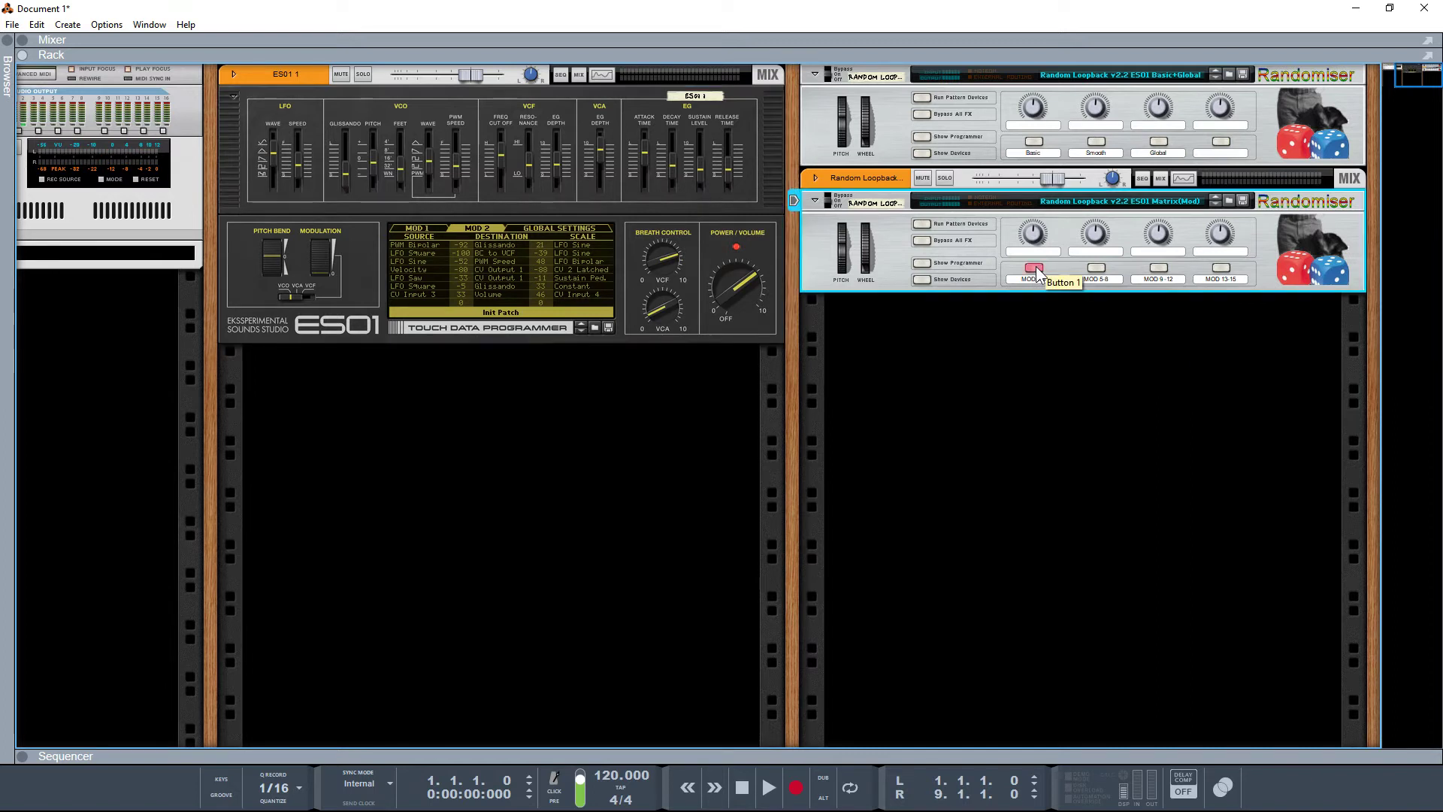
left_click(438, 226)
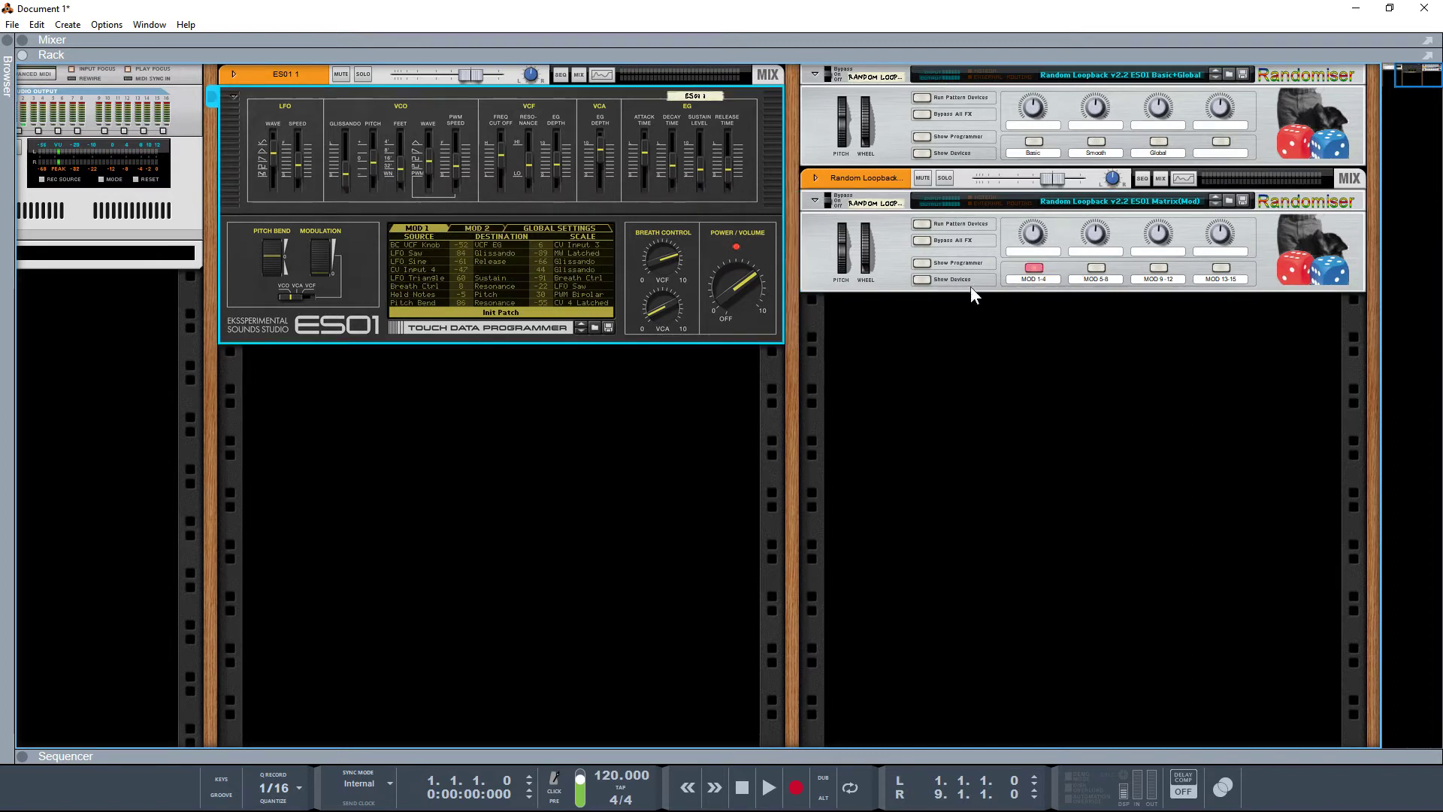
left_click(1096, 269)
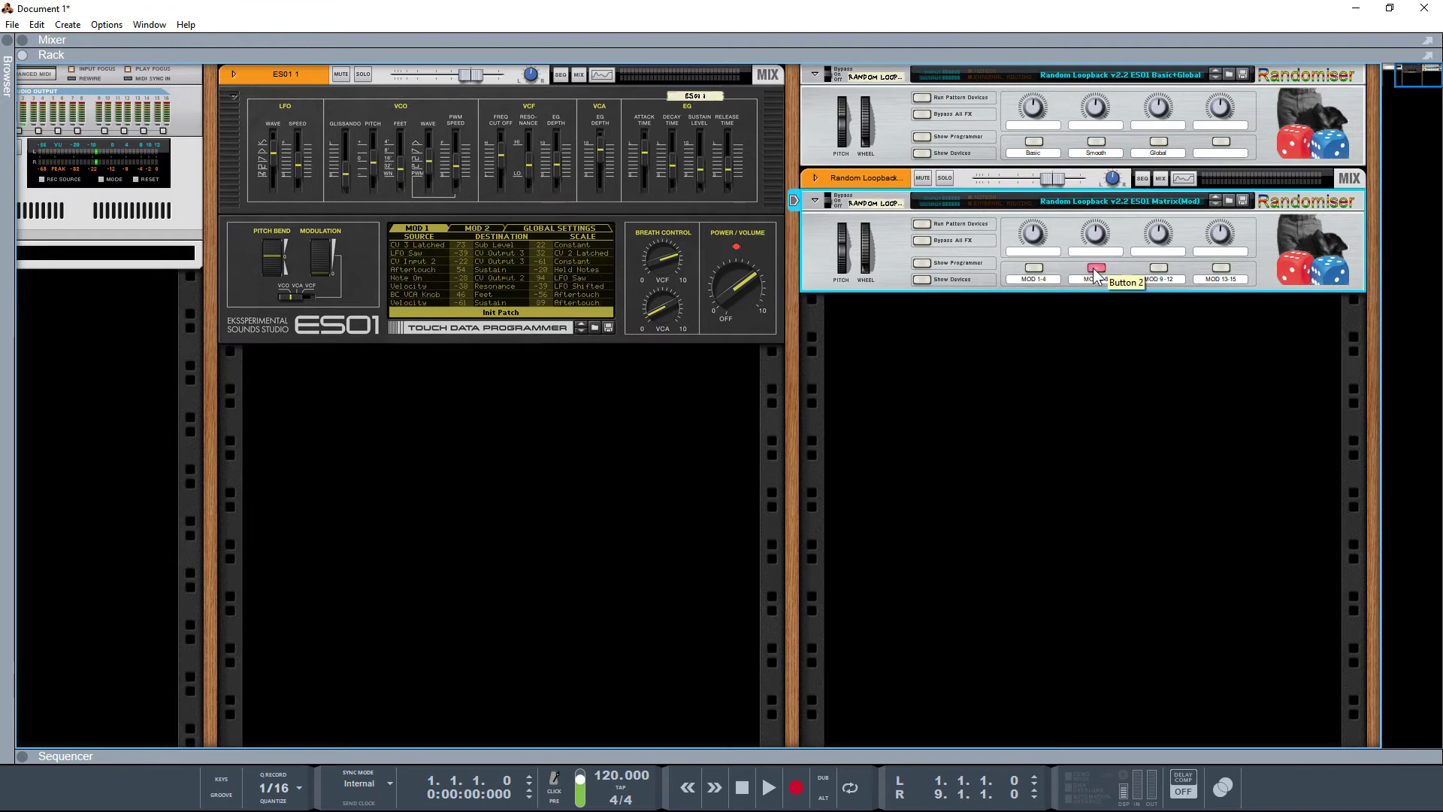
Reset the ES01 device and randomise its modulation slots 1-4, 5-8 and 9-12 with the Matrix(Mod) Randomiser
right_click(662, 214)
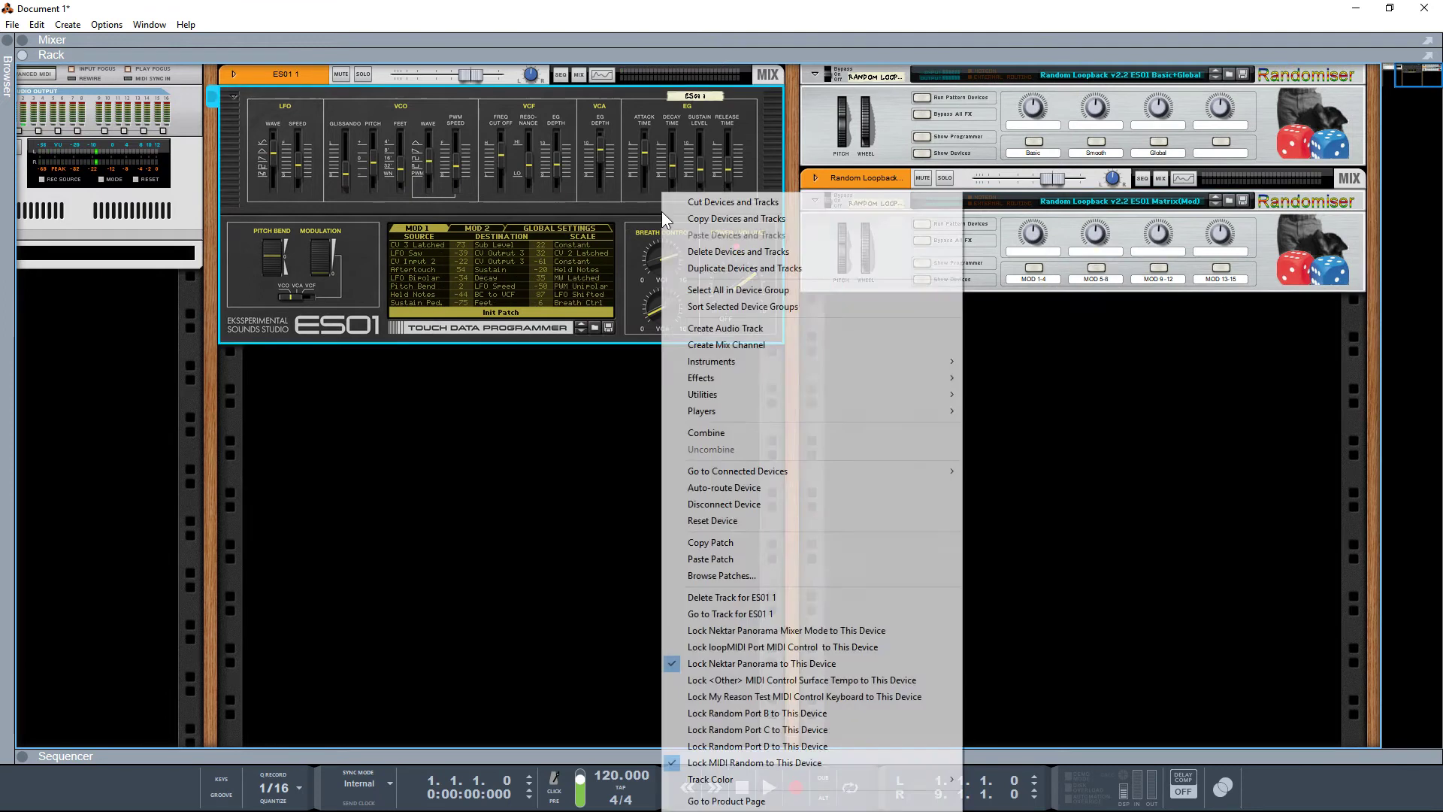
left_click(712, 521)
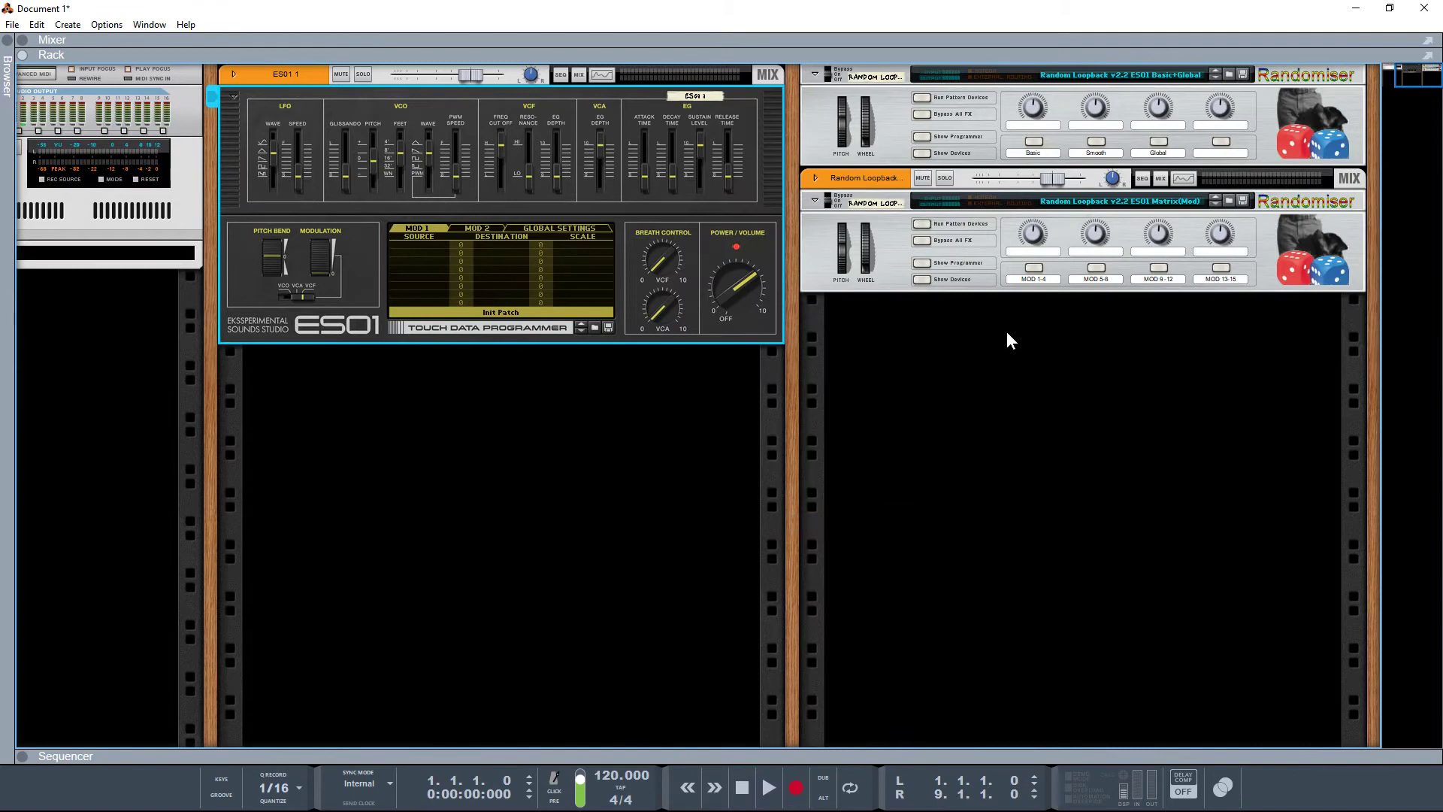
left_click(1033, 269)
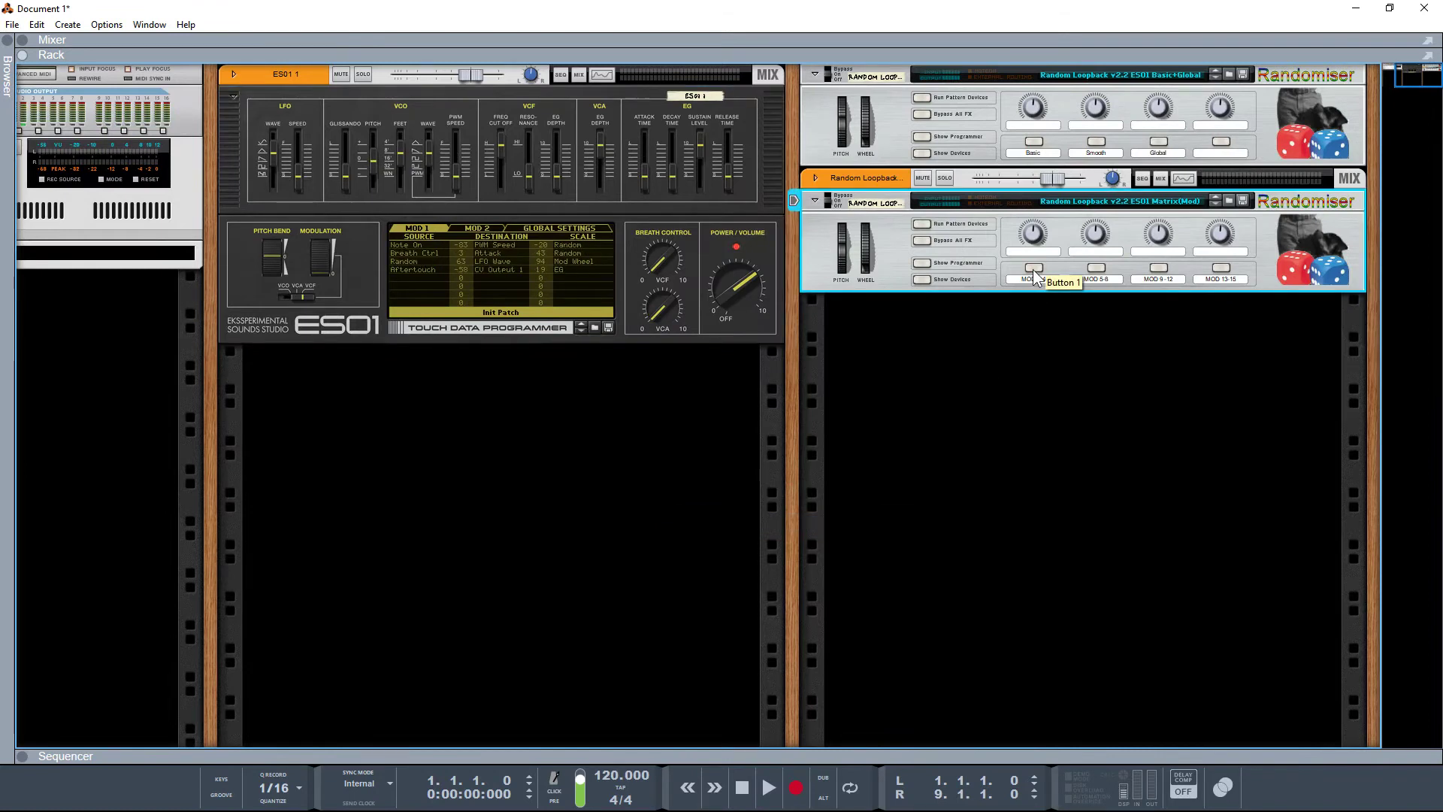
left_click(1093, 267)
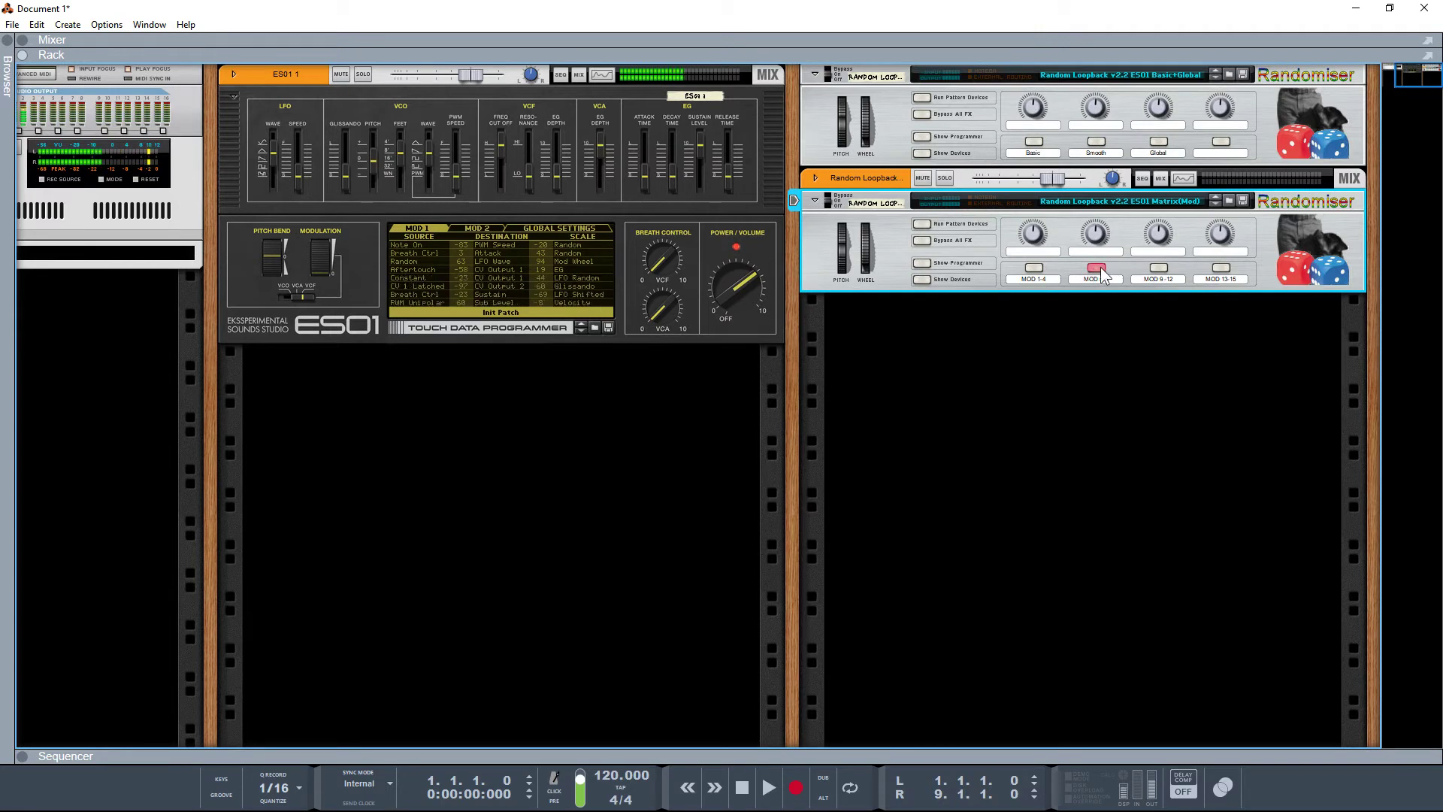
left_click(1155, 269)
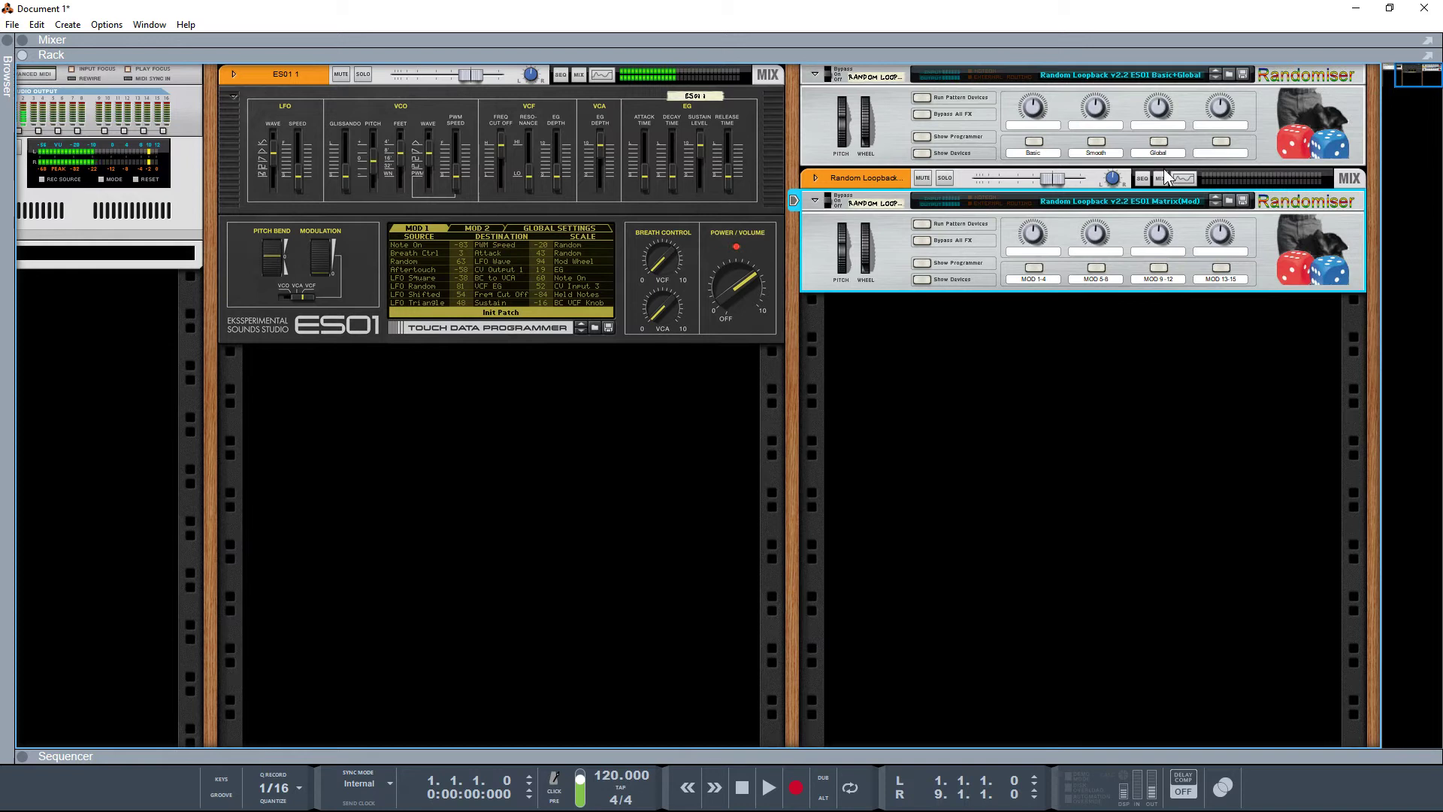
Randomise the ES01's basic parameters and add the Random Loopback v2.2 ES01 ENV patch below the Matrix(Mod) Randomiser
left_click(1034, 141)
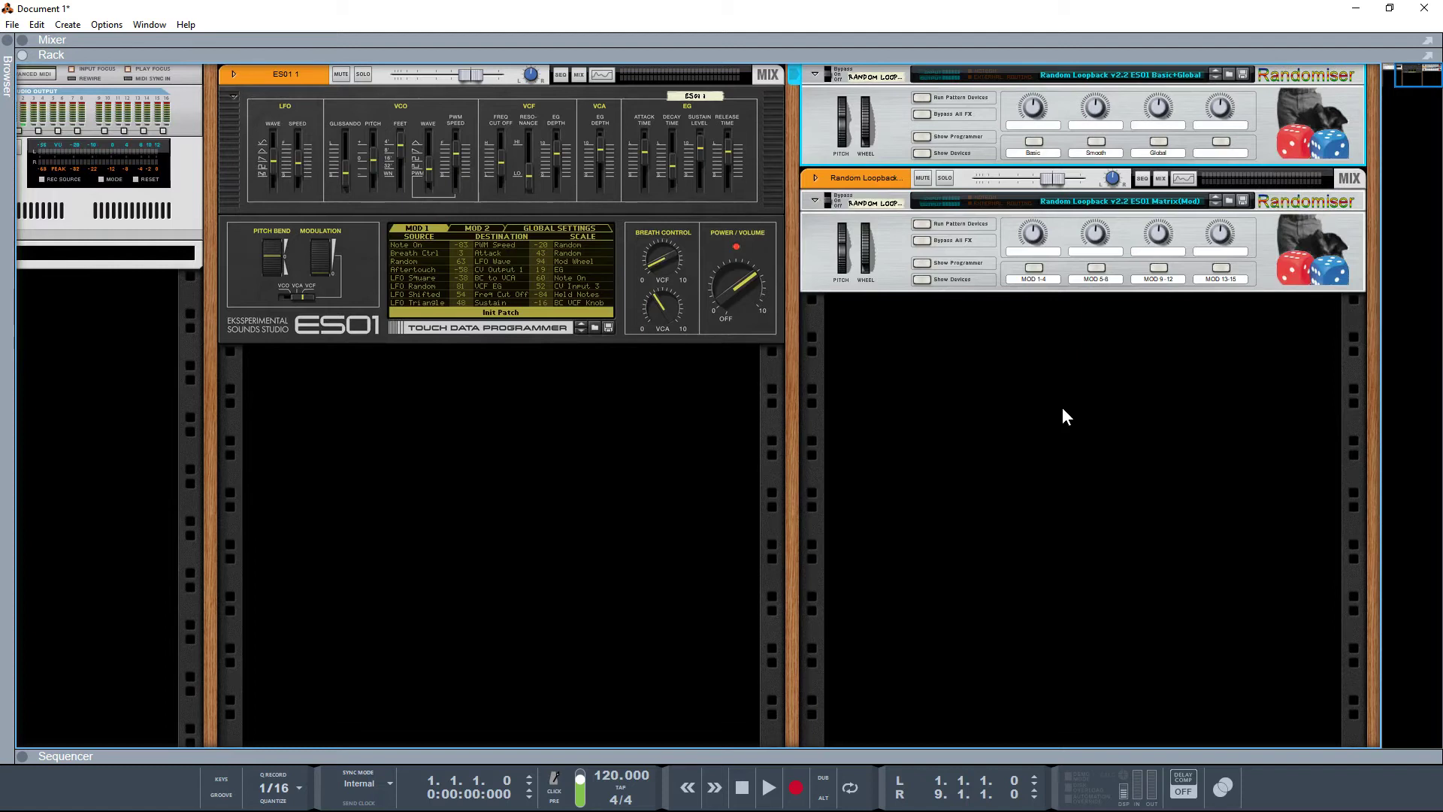
key("F3")
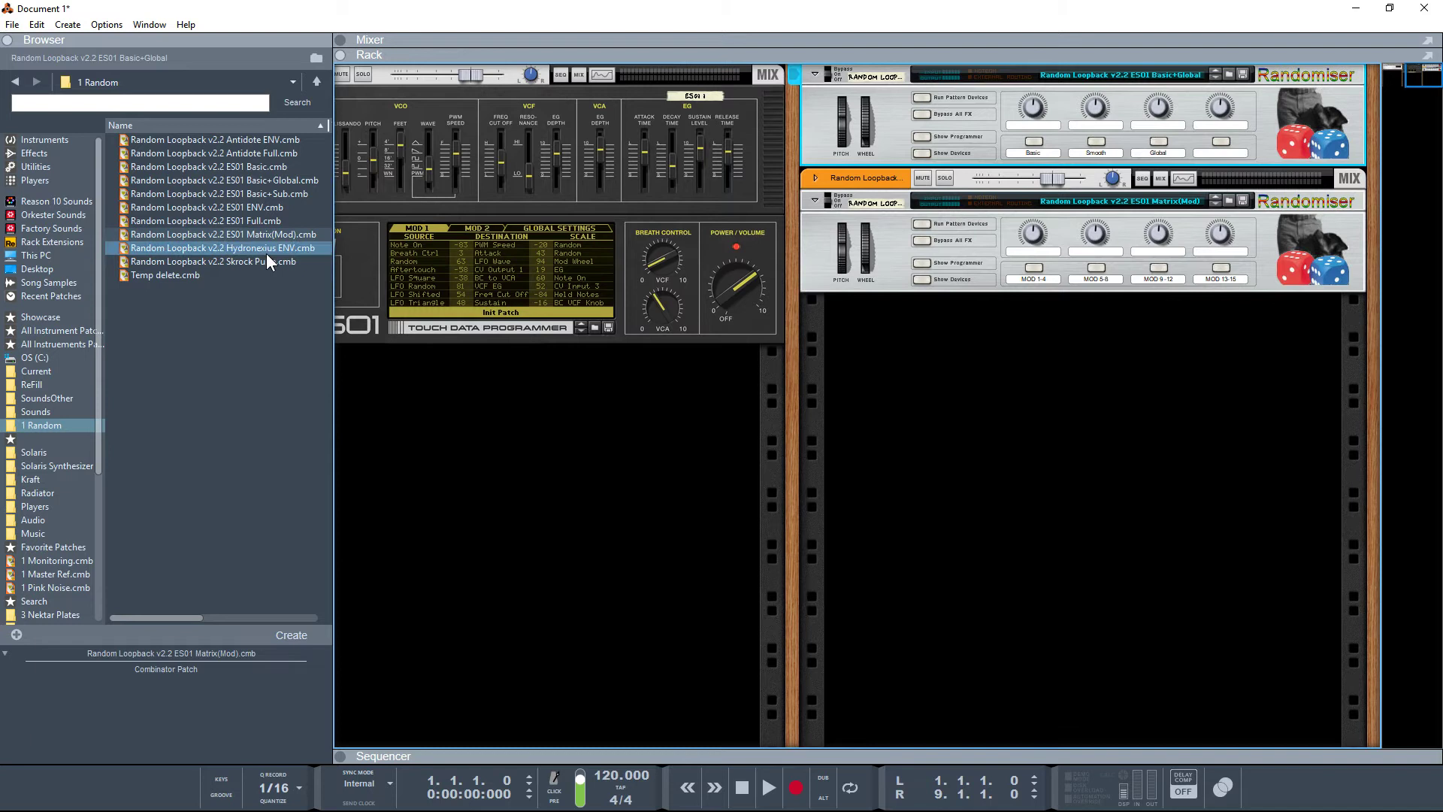
mouse_move(268, 206)
left_mouse_down()
mouse_move(624, 285)
mouse_move(1046, 348)
left_mouse_up()
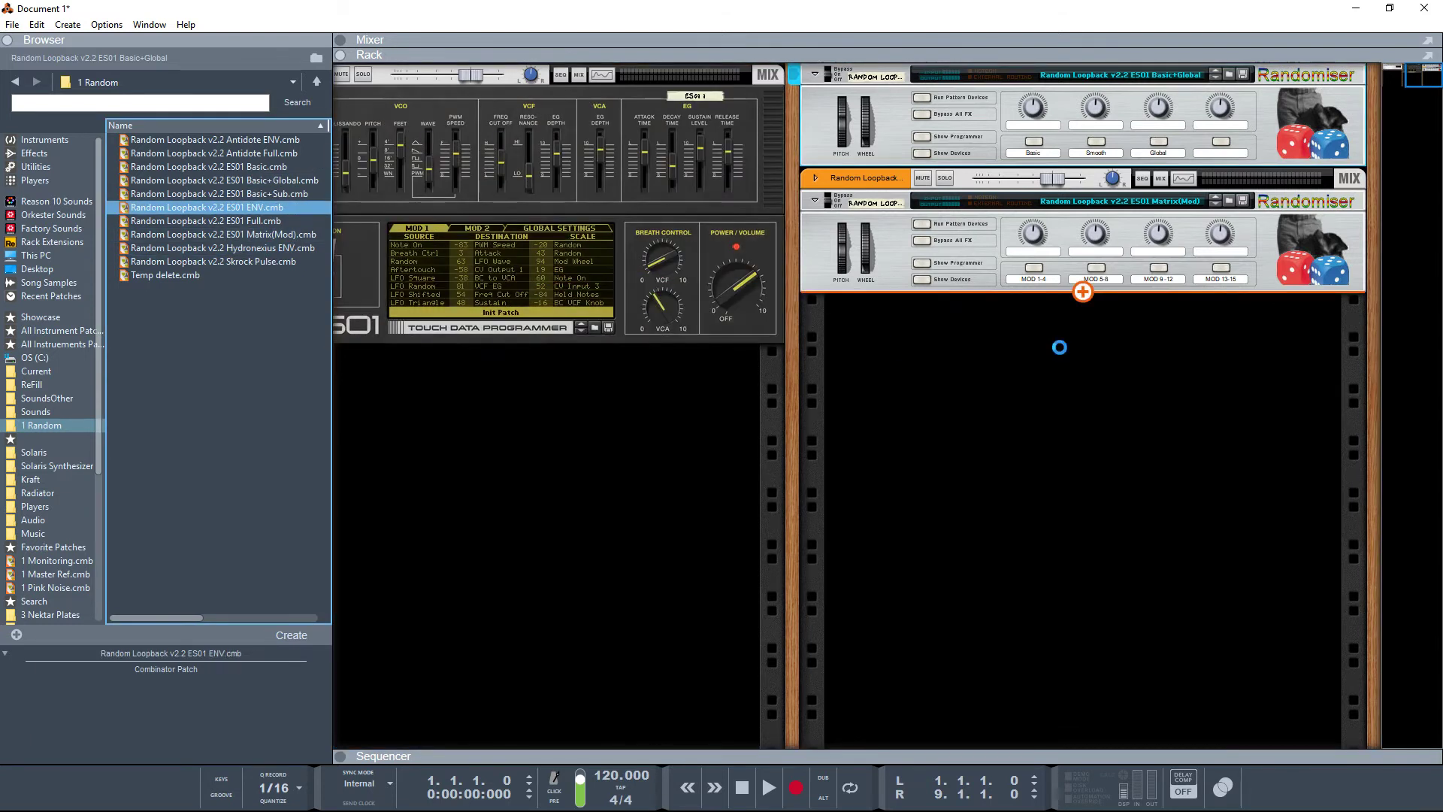
key("F3")
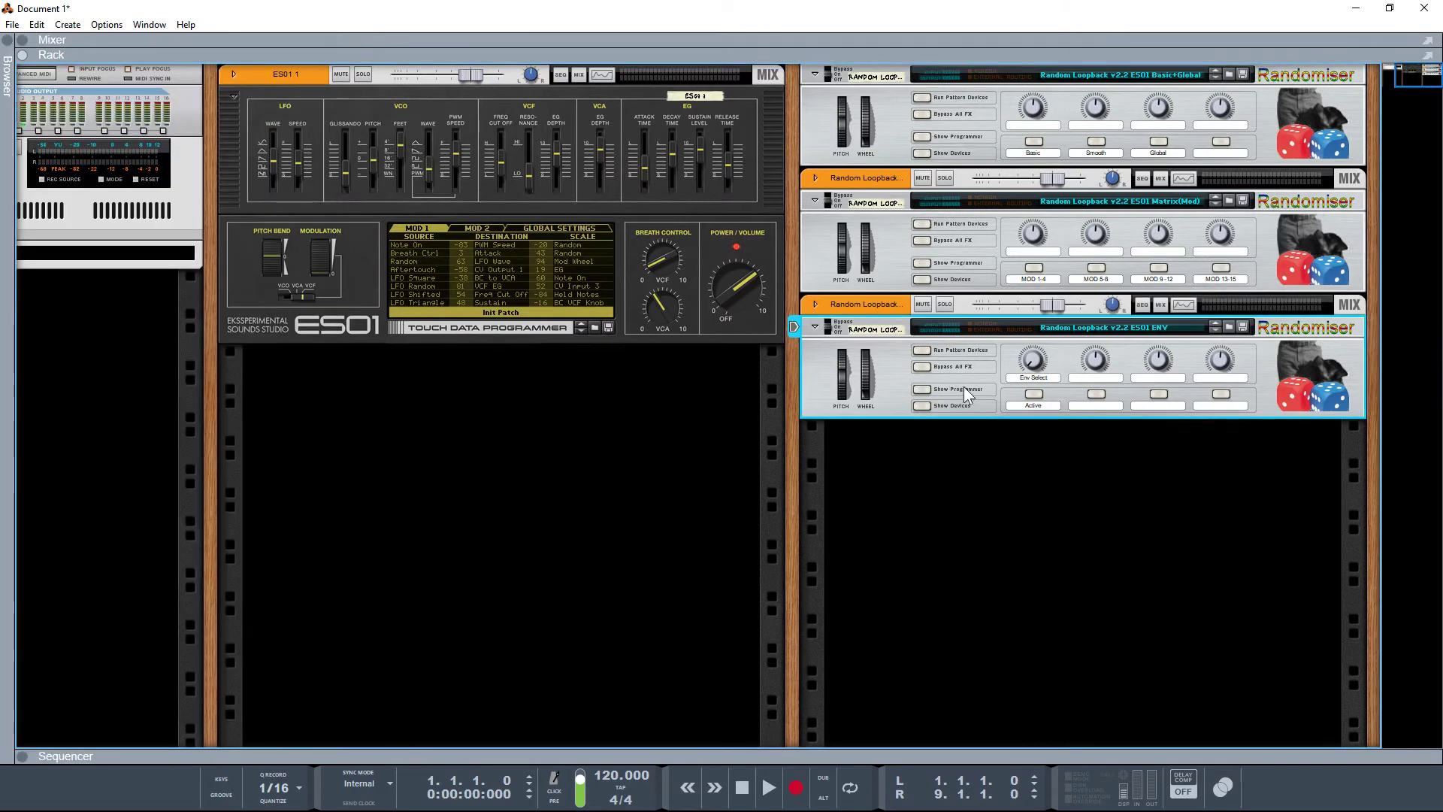
Show the devices inside the ENV Randomiser, turn Env Select up to Random and return it to Standard
left_click(923, 406)
scroll(1022, 520, "down", 10)
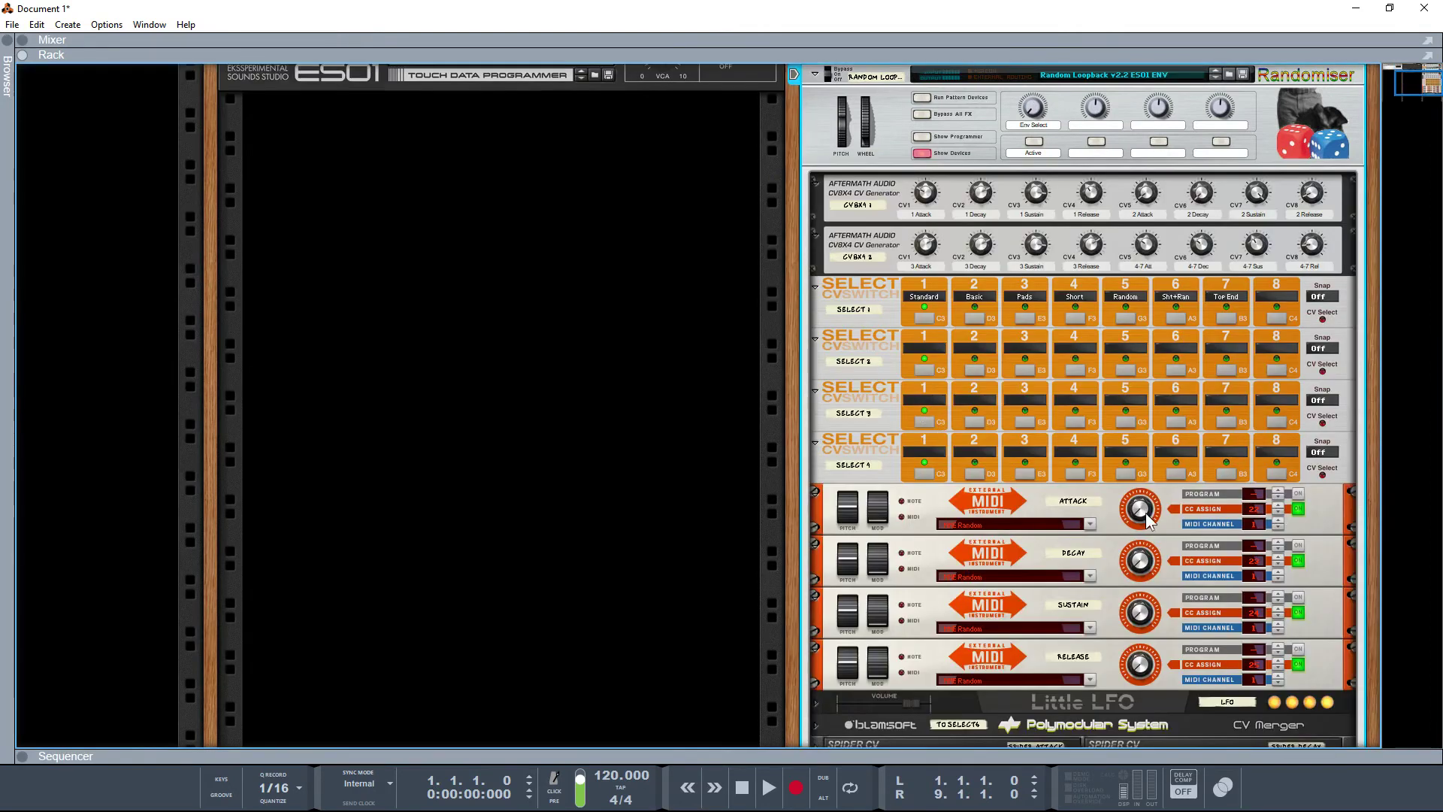
scroll(1022, 520, "up", 10)
scroll(1022, 520, "down", 5)
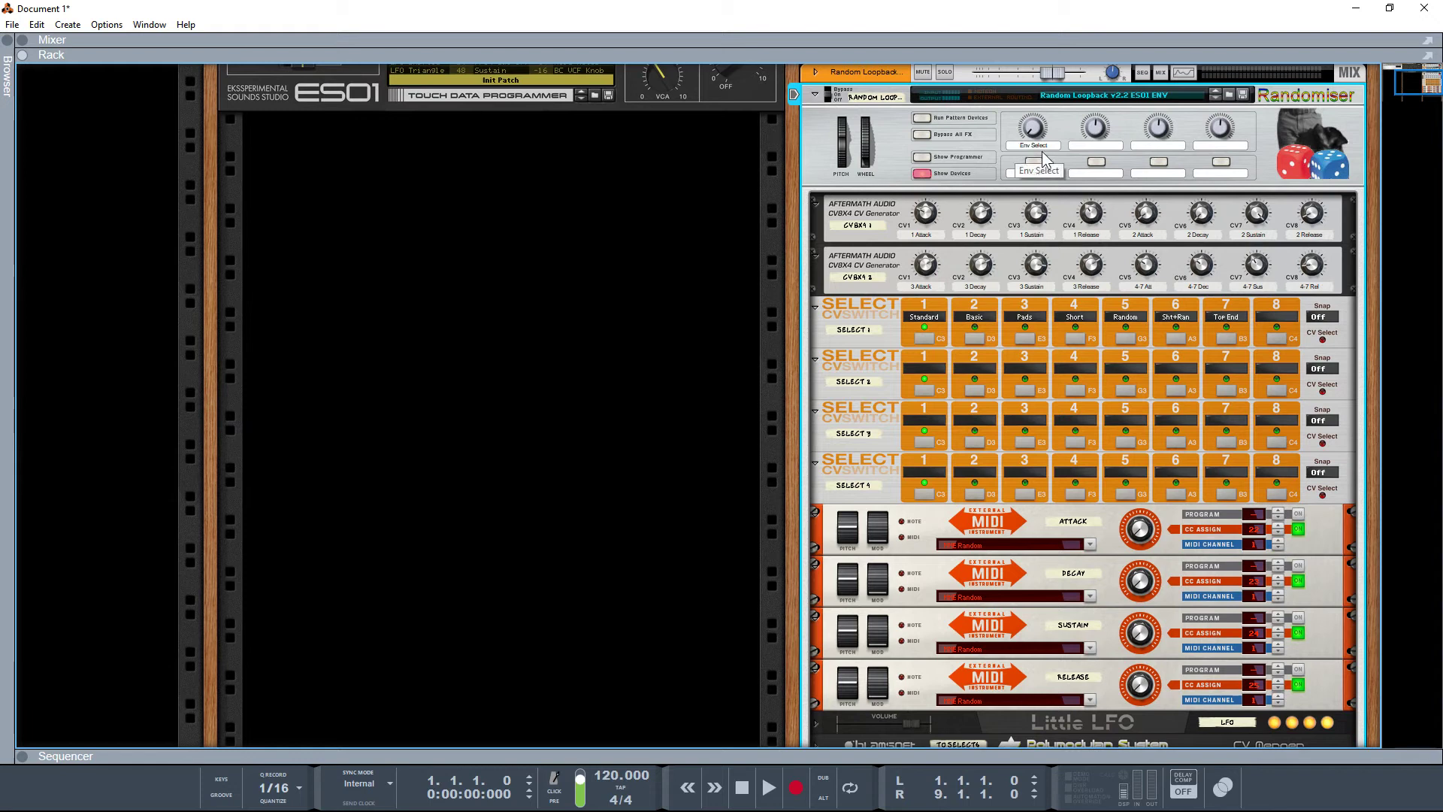
left_click_drag(1048, 138, 1037, 5)
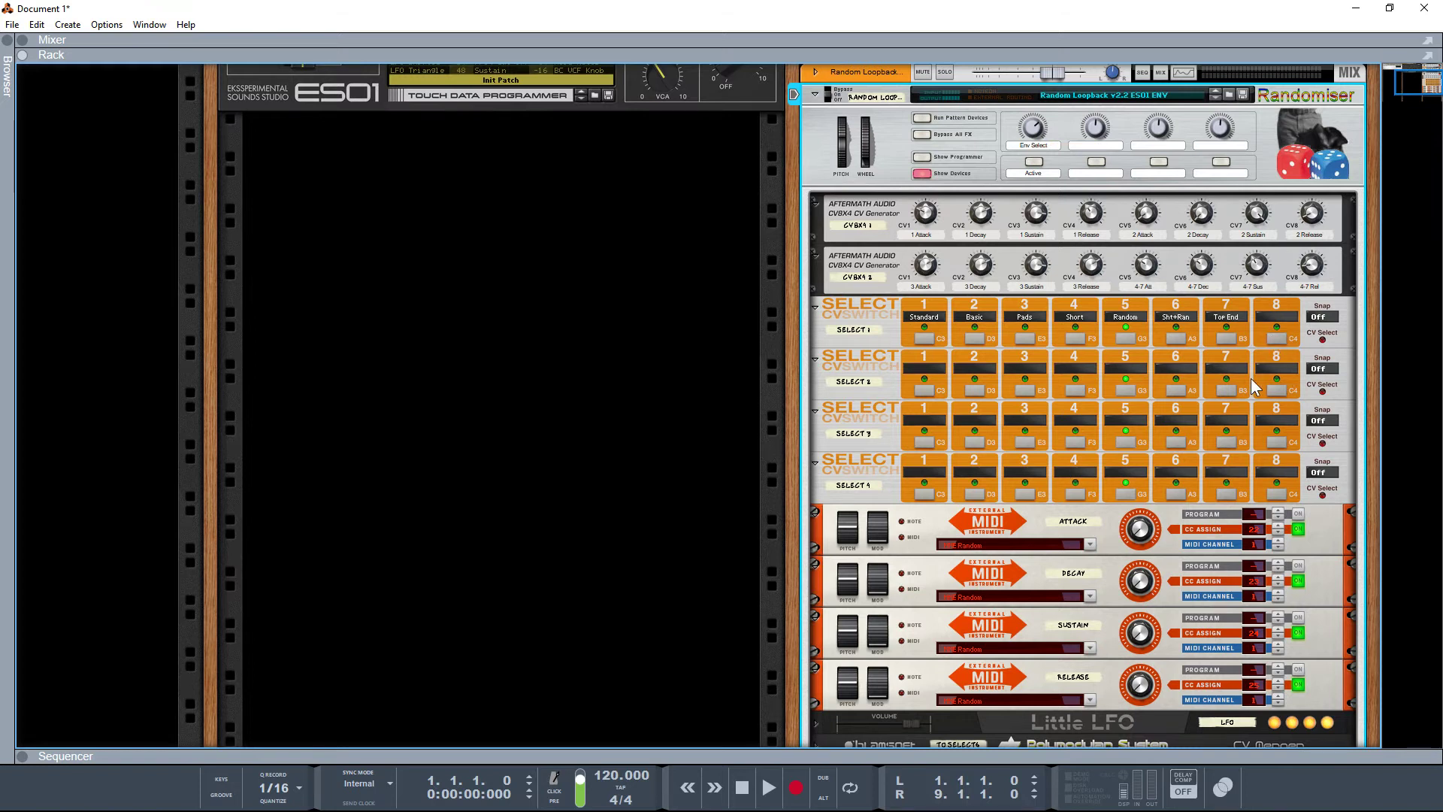
left_click_drag(1034, 126, 1019, 420)
scroll(939, 391, "up", 3)
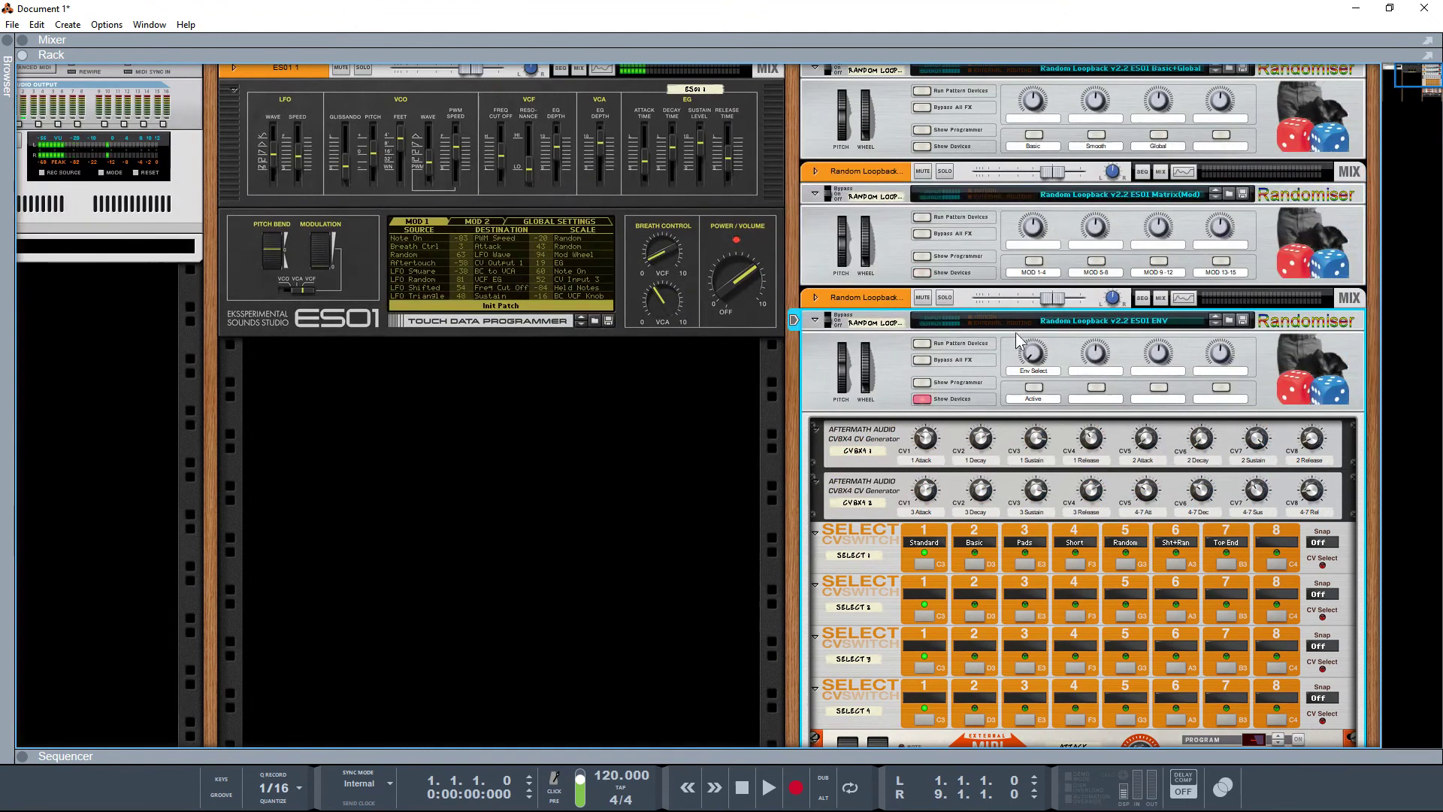
Step the ENV Randomiser's Env Select through the Basic, Pads and Short envelope types
mouse_move(1037, 358)
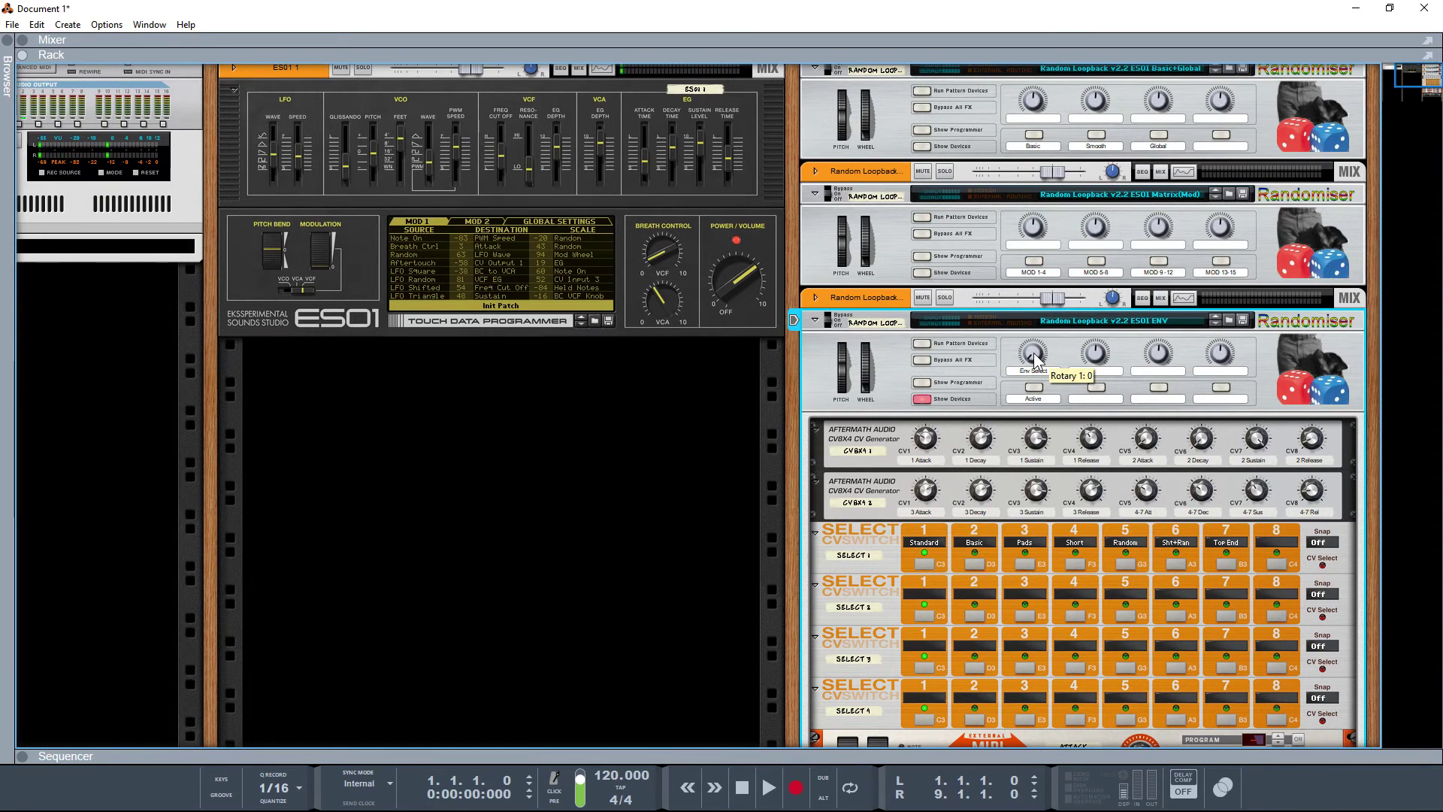
left_click_drag(1034, 358, 1042, 309)
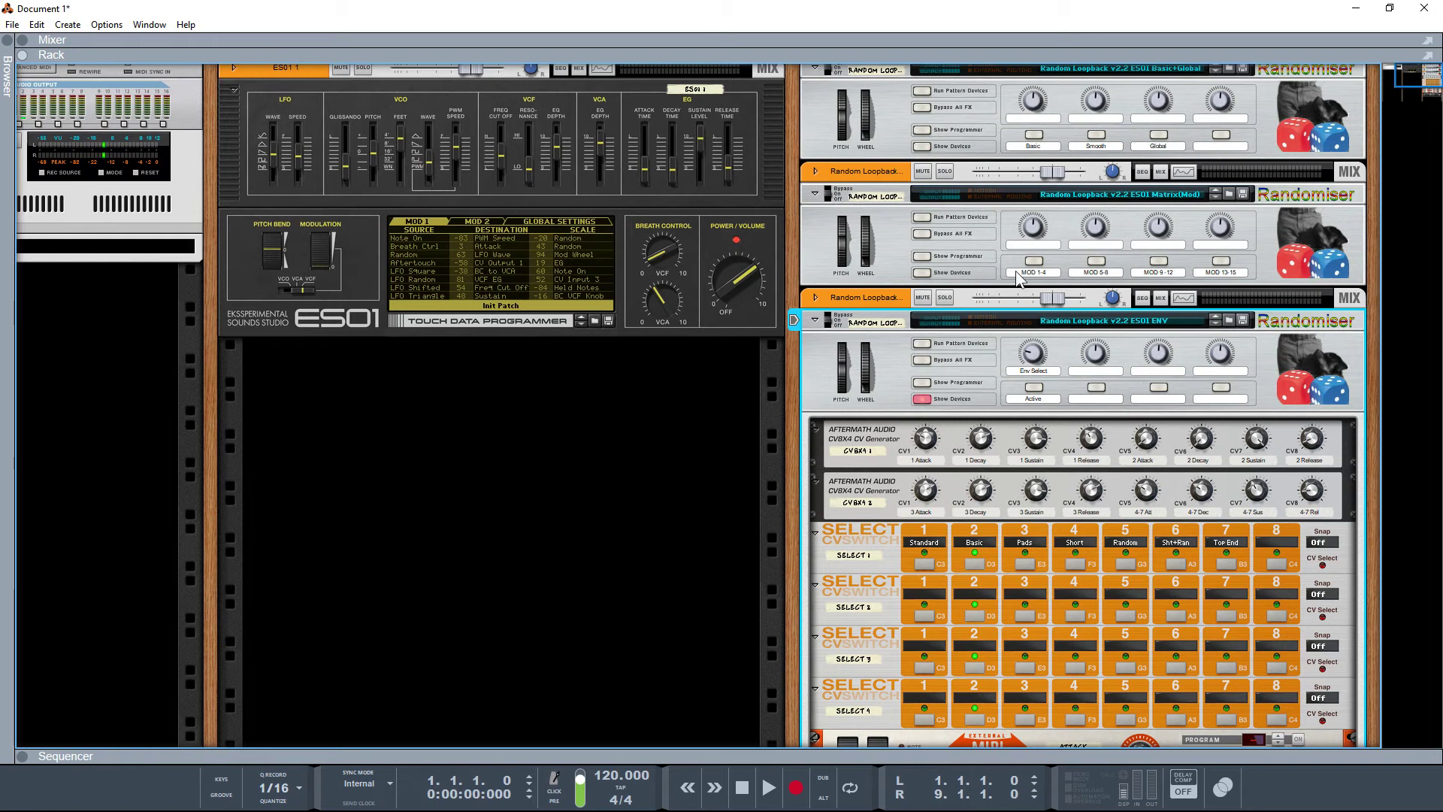
left_click_drag(1033, 354, 1028, 320)
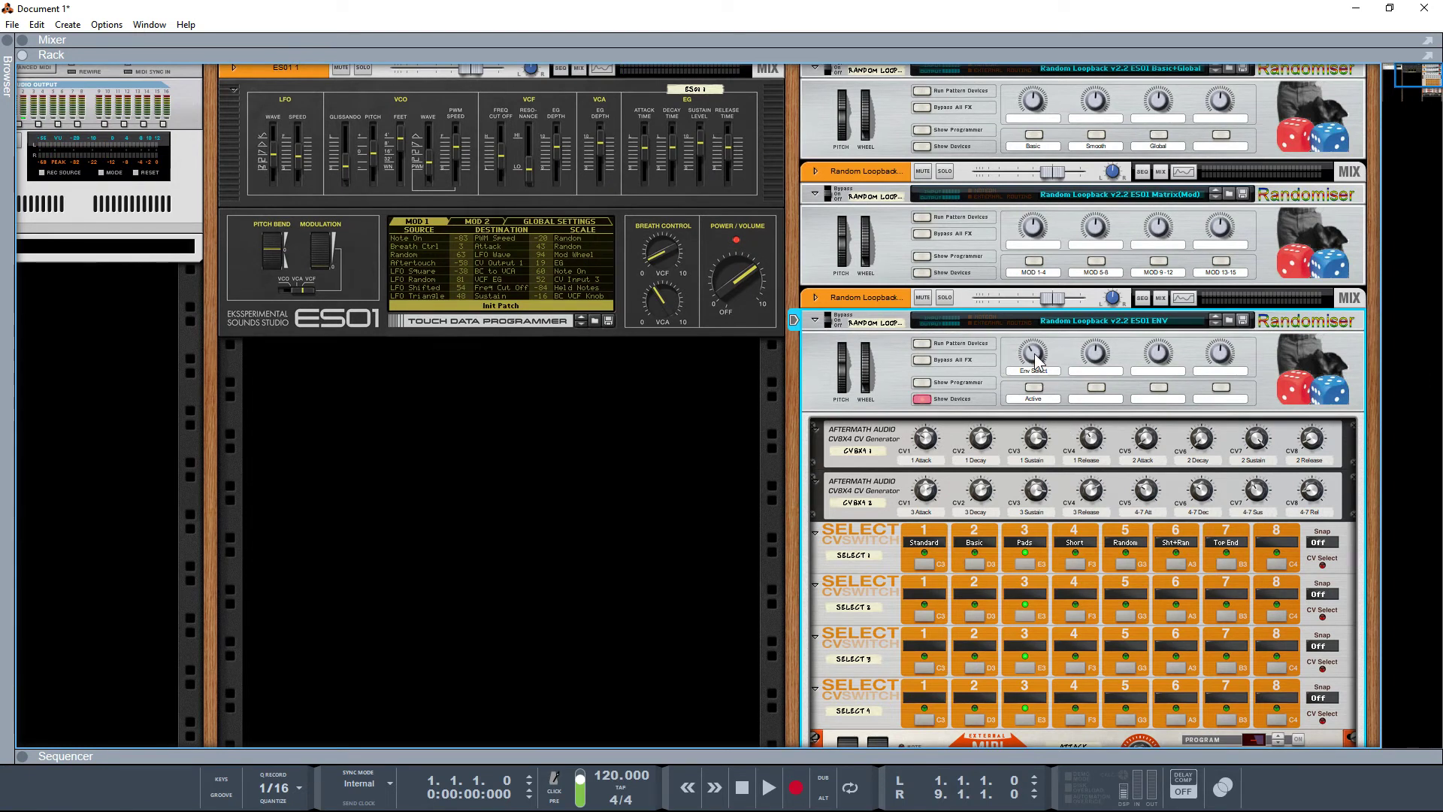
mouse_move(1035, 356)
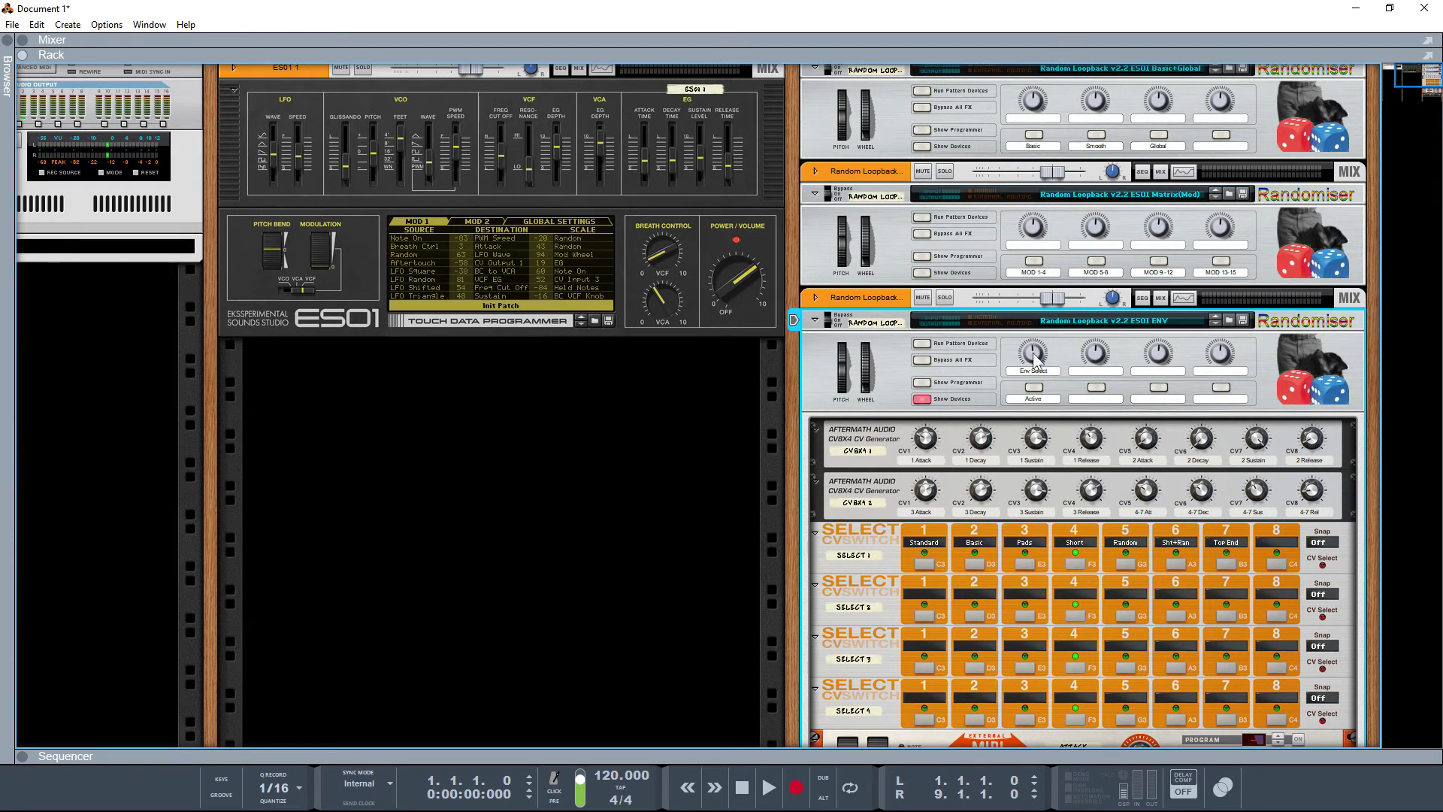
mouse_move(1036, 339)
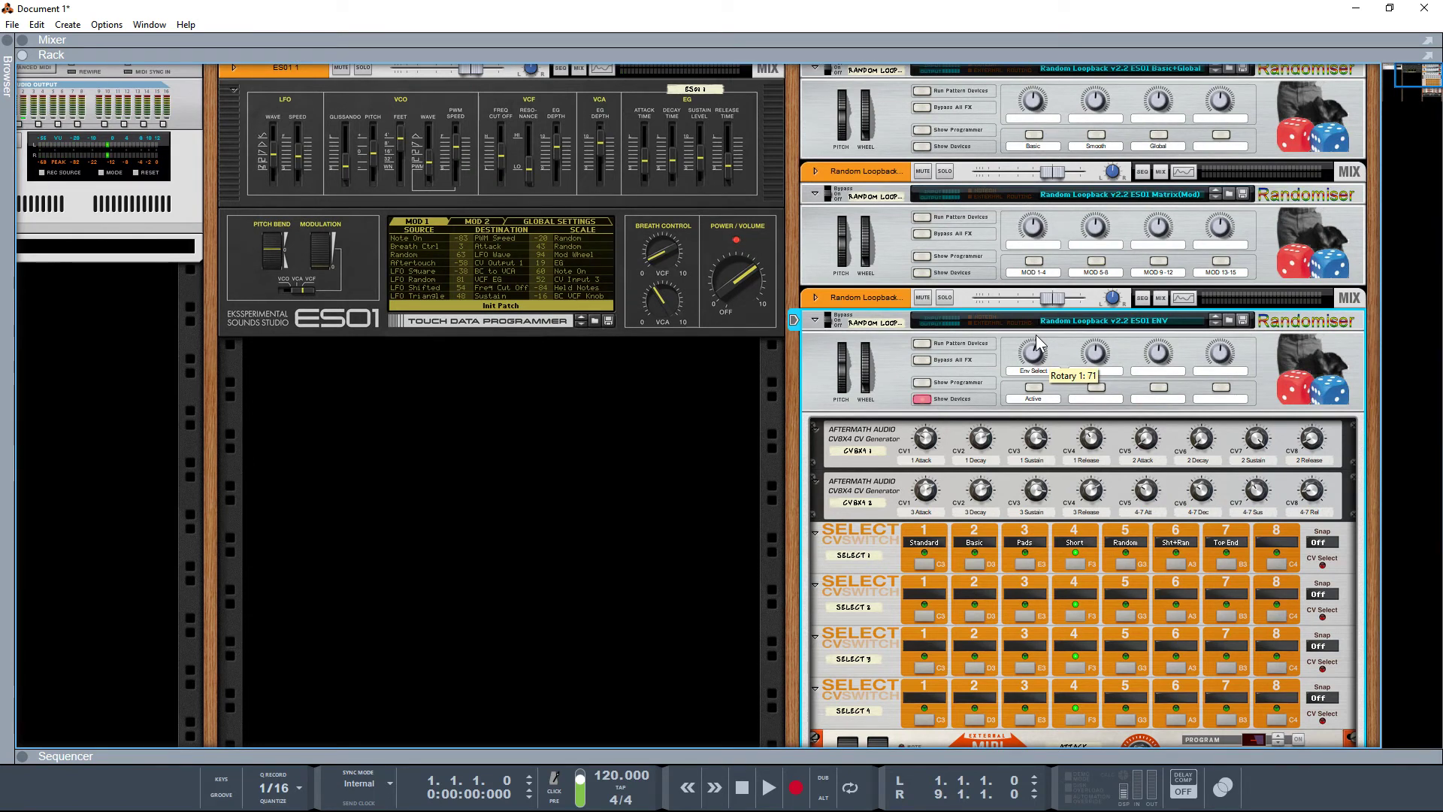
Randomise the ES01 envelope with the ENV Randomiser's Env Select on Random and on Sht+Ran
left_click(1034, 390)
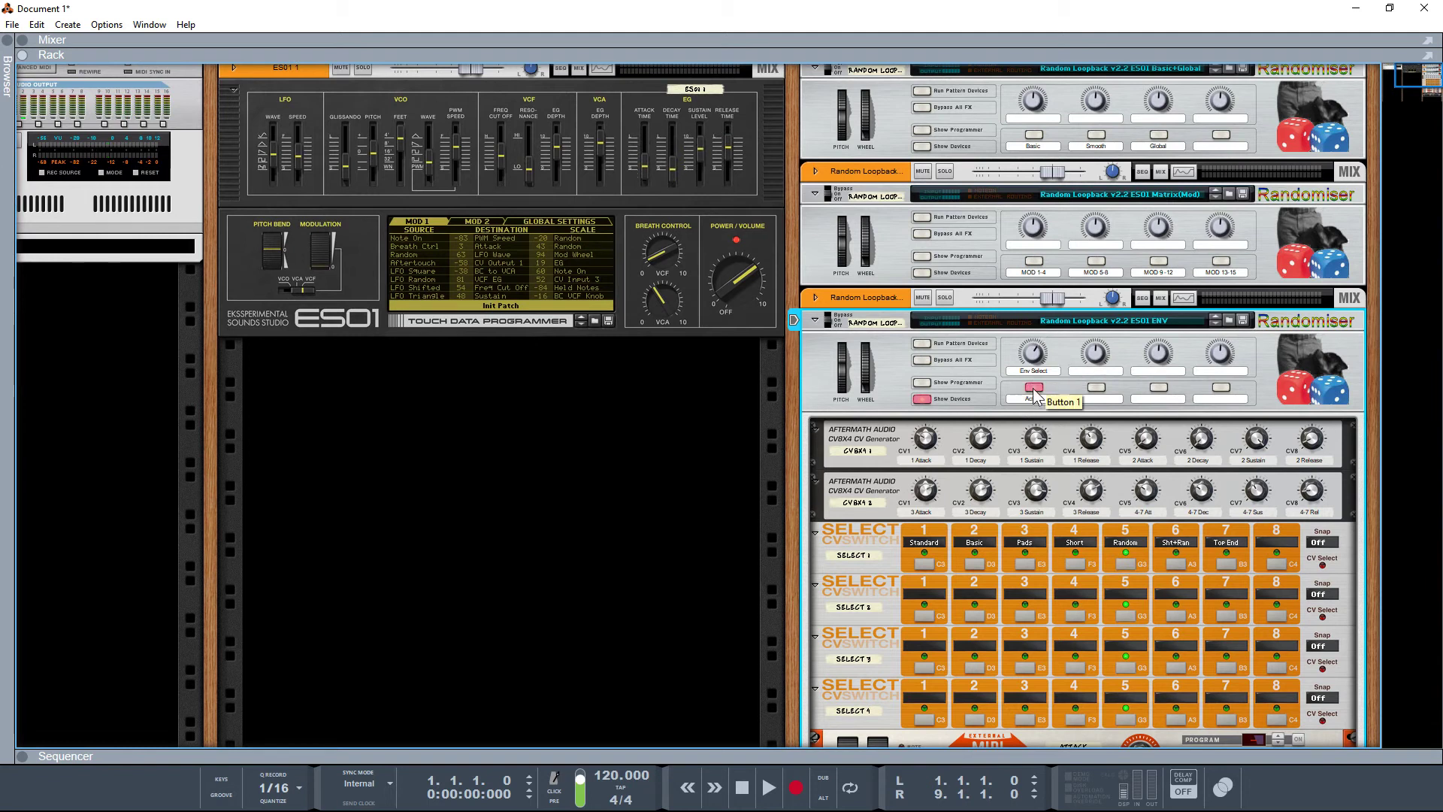
mouse_move(1034, 351)
left_click_drag(1033, 351, 1033, 326)
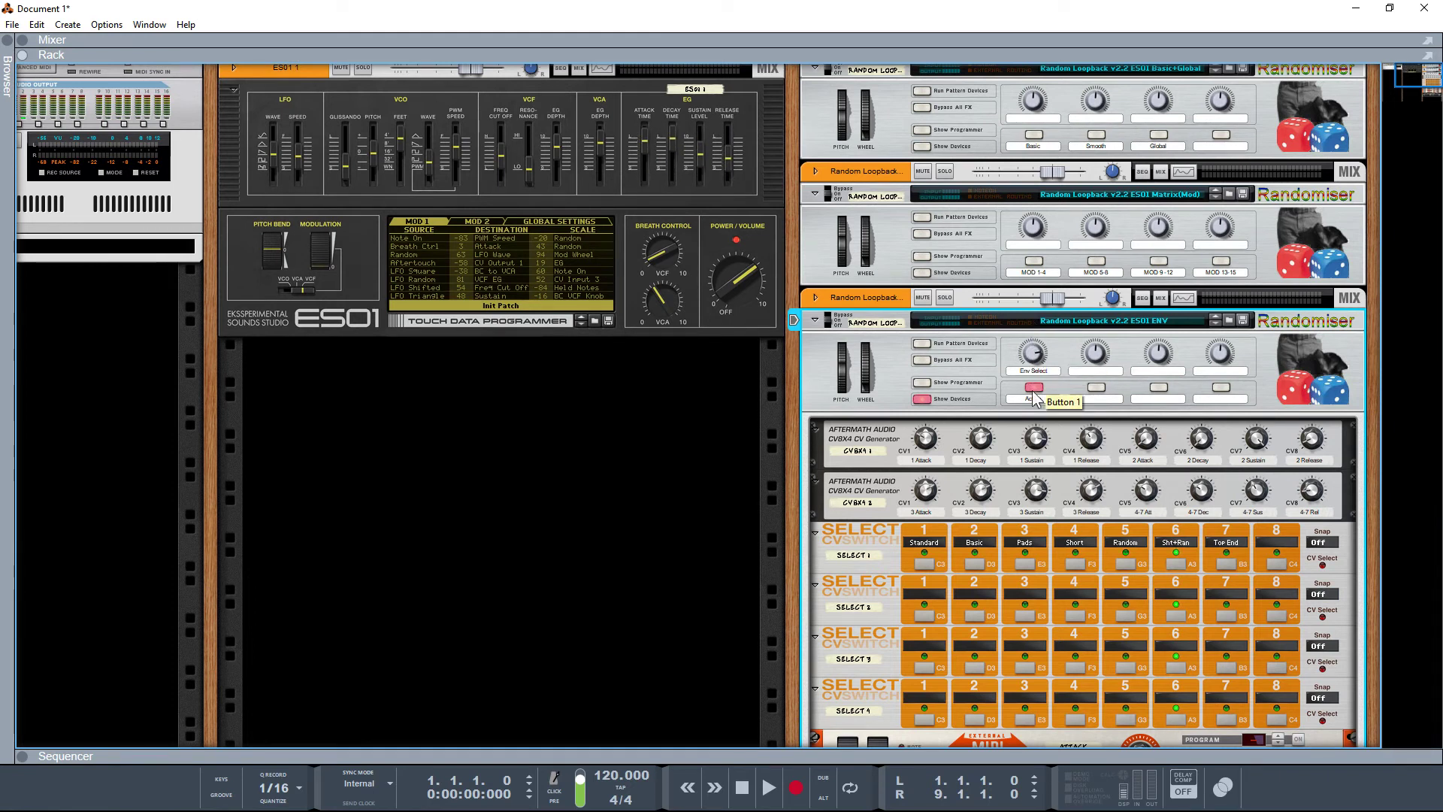
scroll(1036, 356, "down", 6)
scroll(1041, 357, "up", 9)
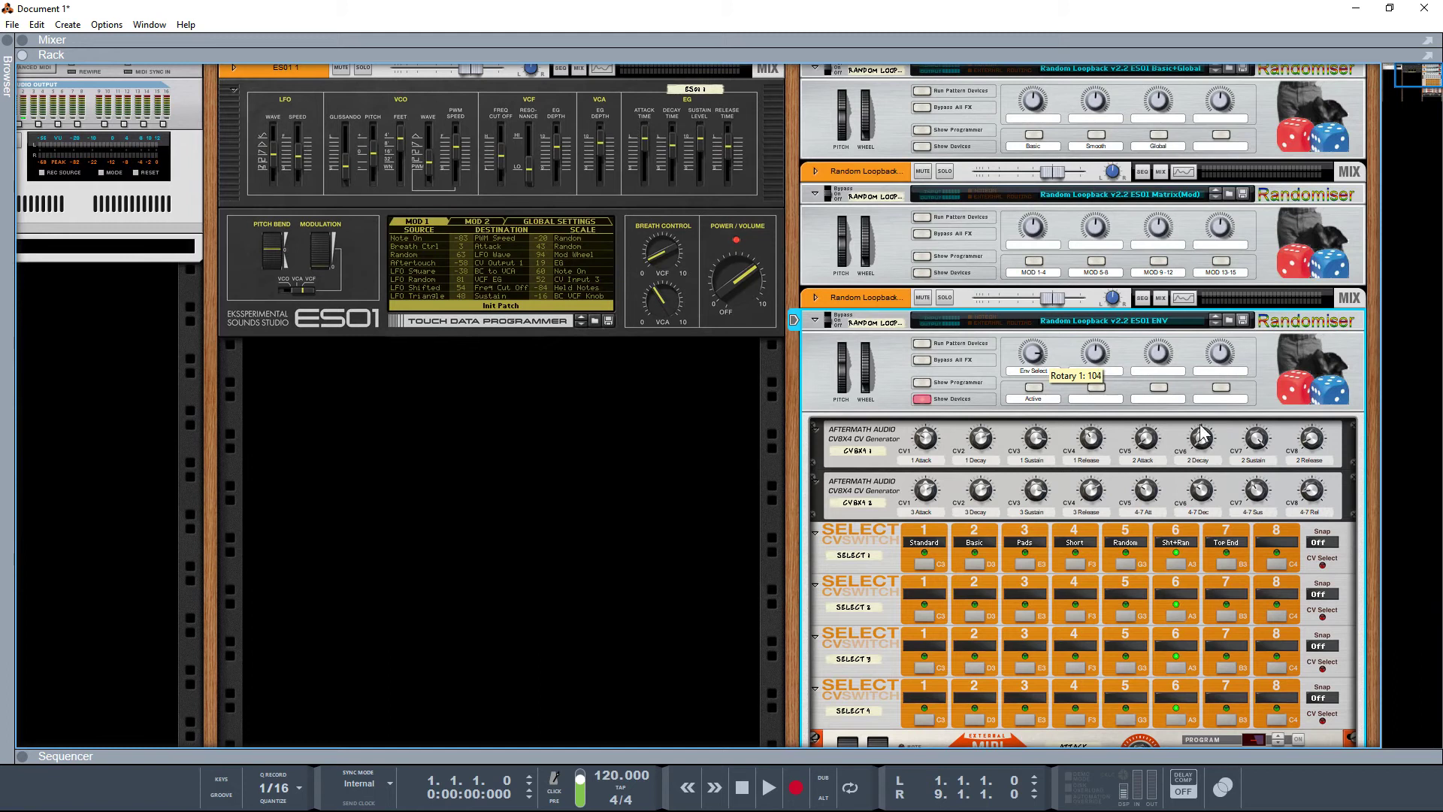
Inspect the 4-7 attack and decay knobs on the second CV8X4 generator and set Env Select to Top End
left_click(1150, 491)
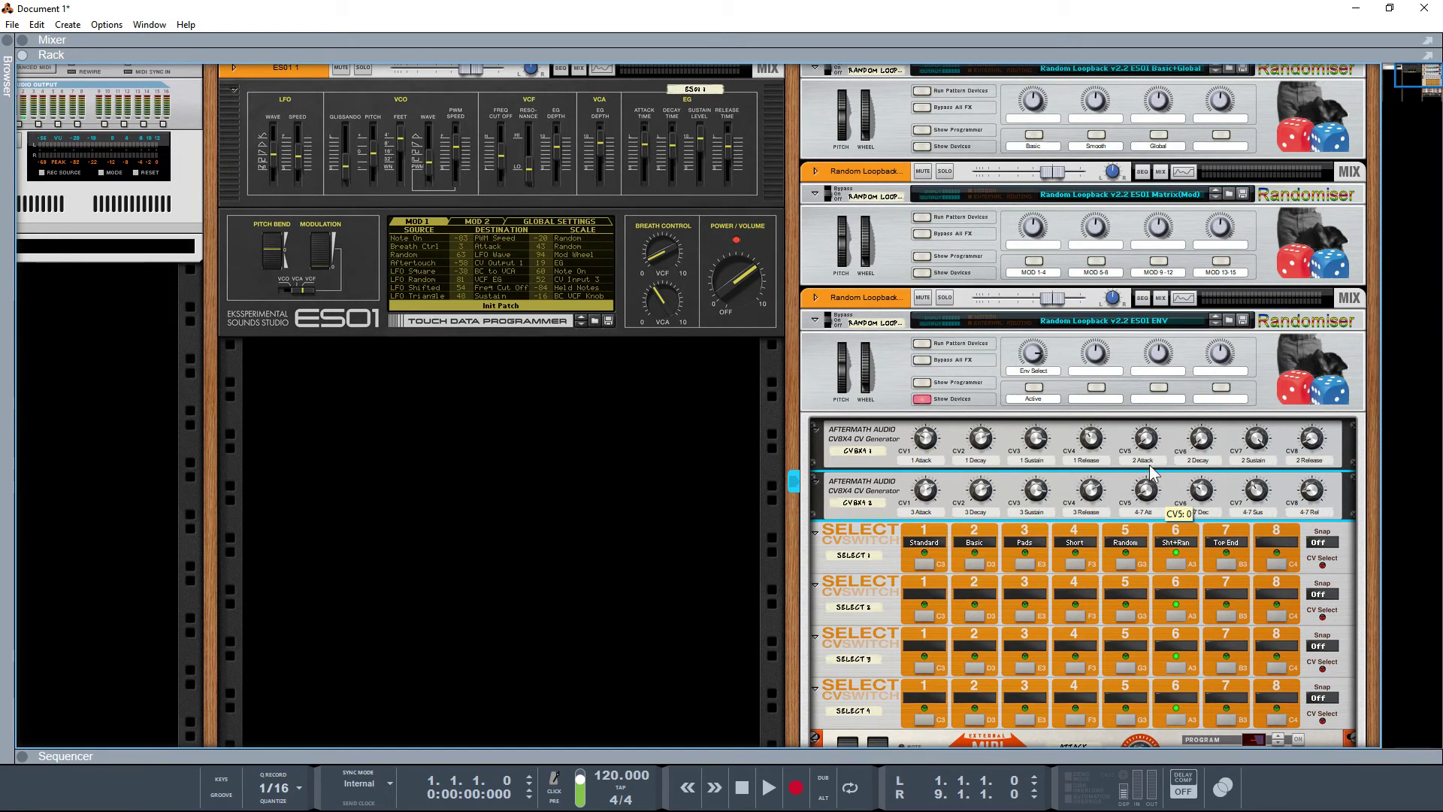
mouse_move(1148, 502)
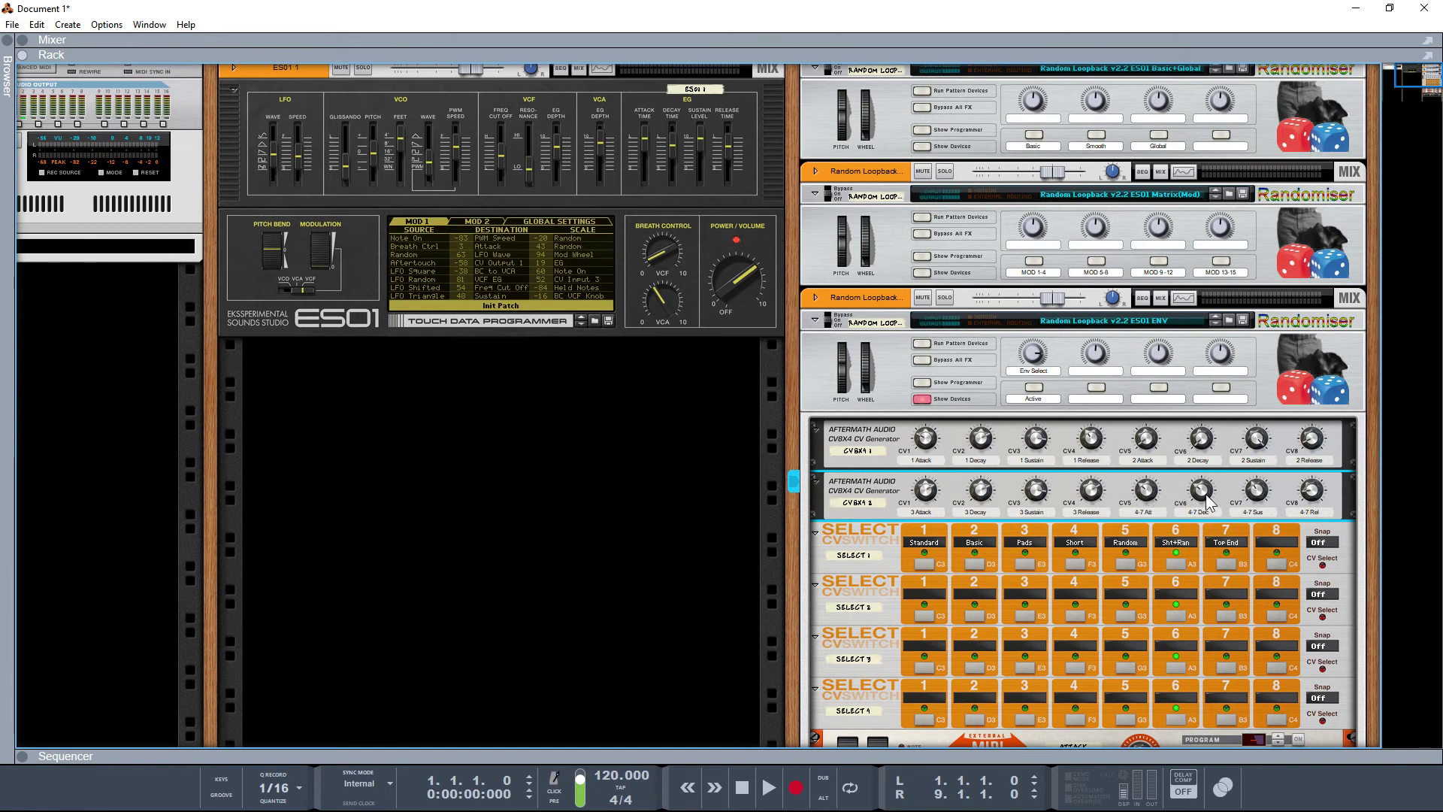
left_click(1036, 362)
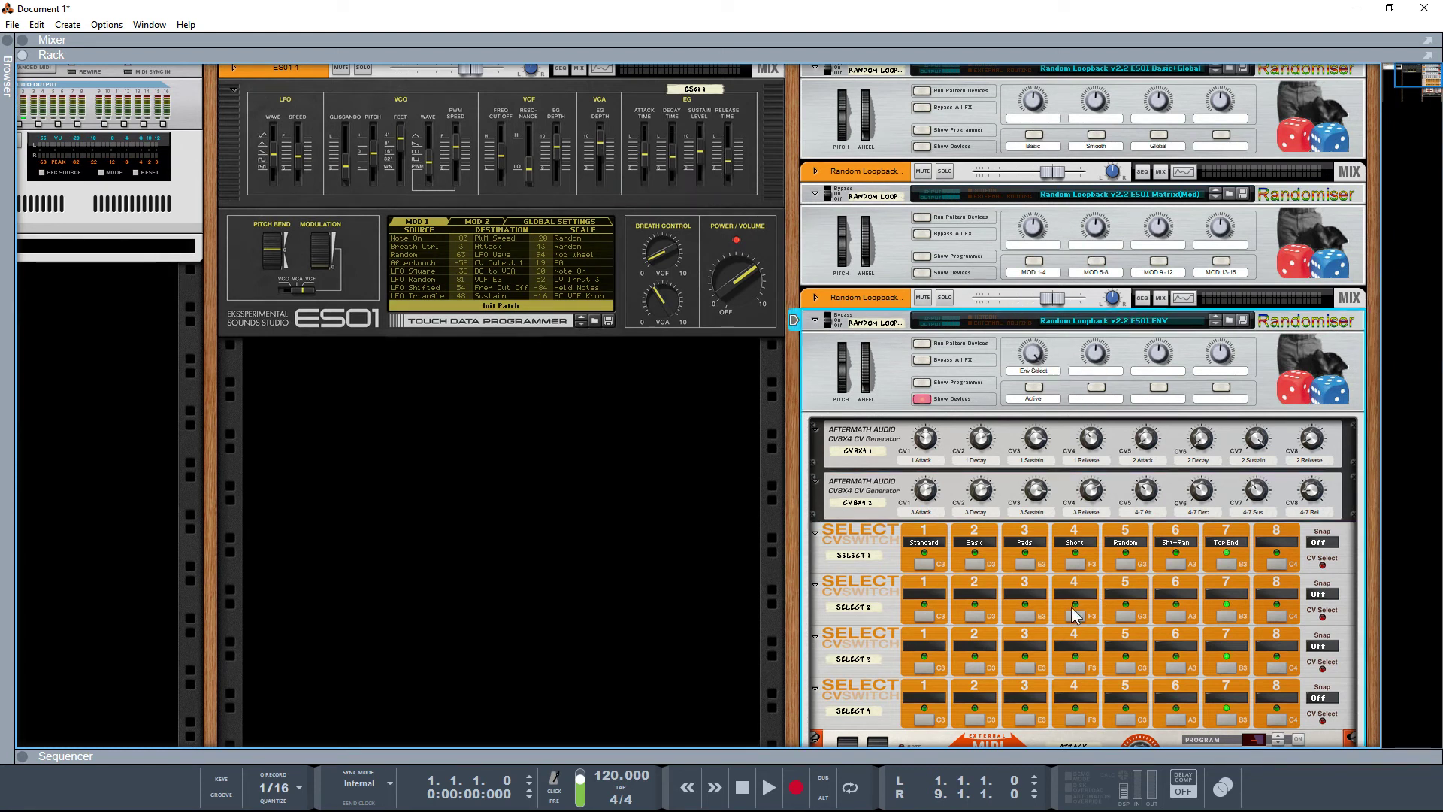
Unfold the Spider Attack and Spider Decay mergers and examine the merge input settings on the rear of the rack
scroll(1071, 606, "down", 5)
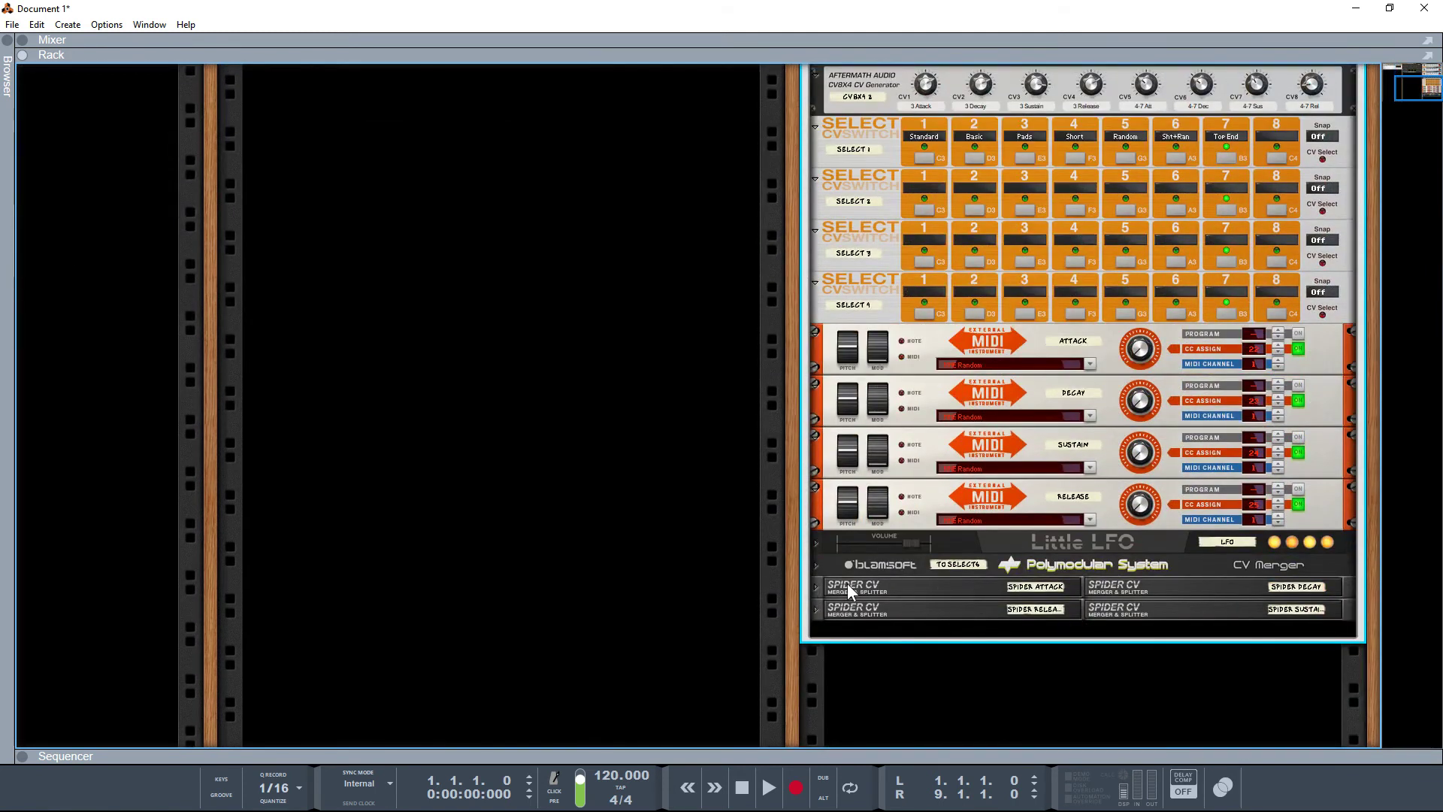
left_click(817, 587)
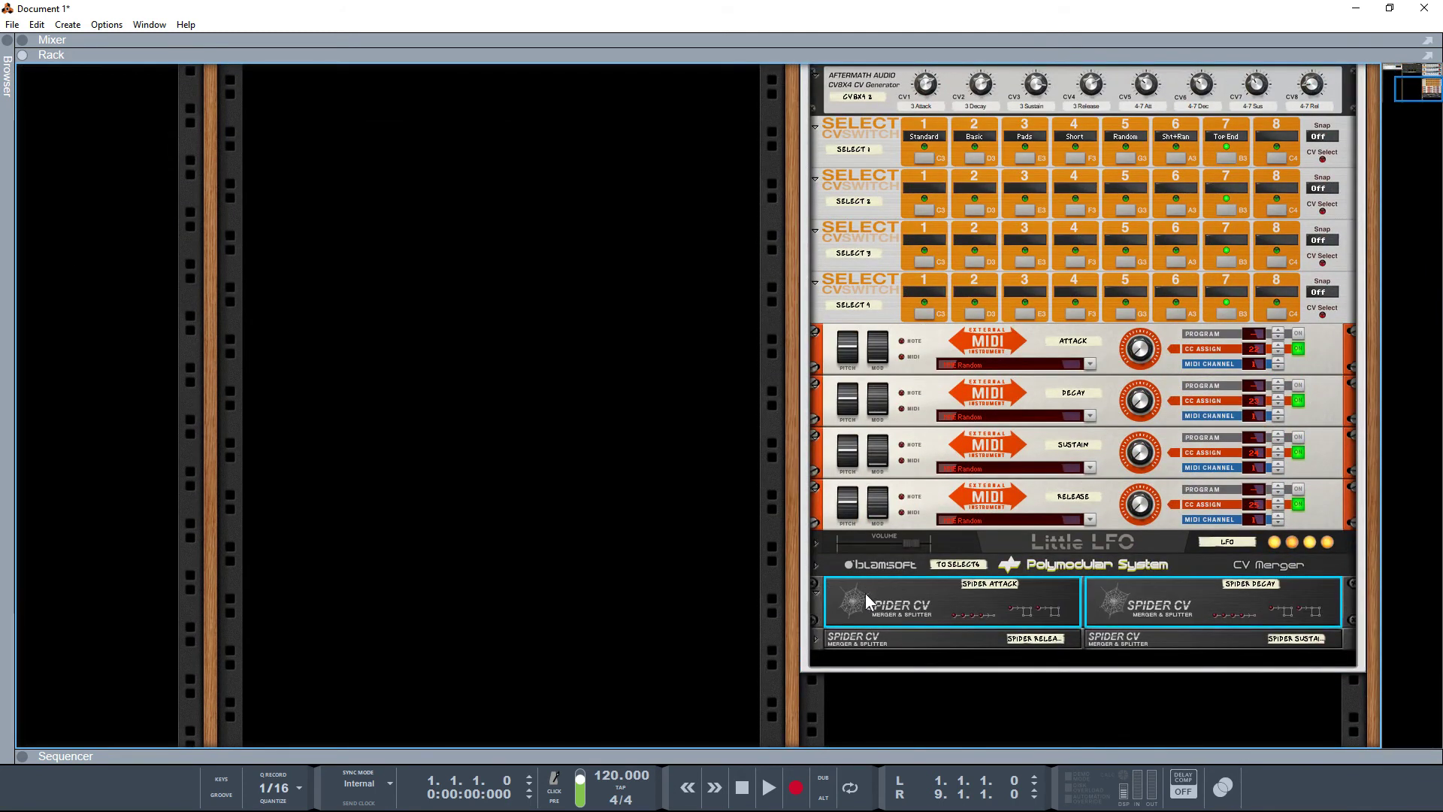
key("Tab")
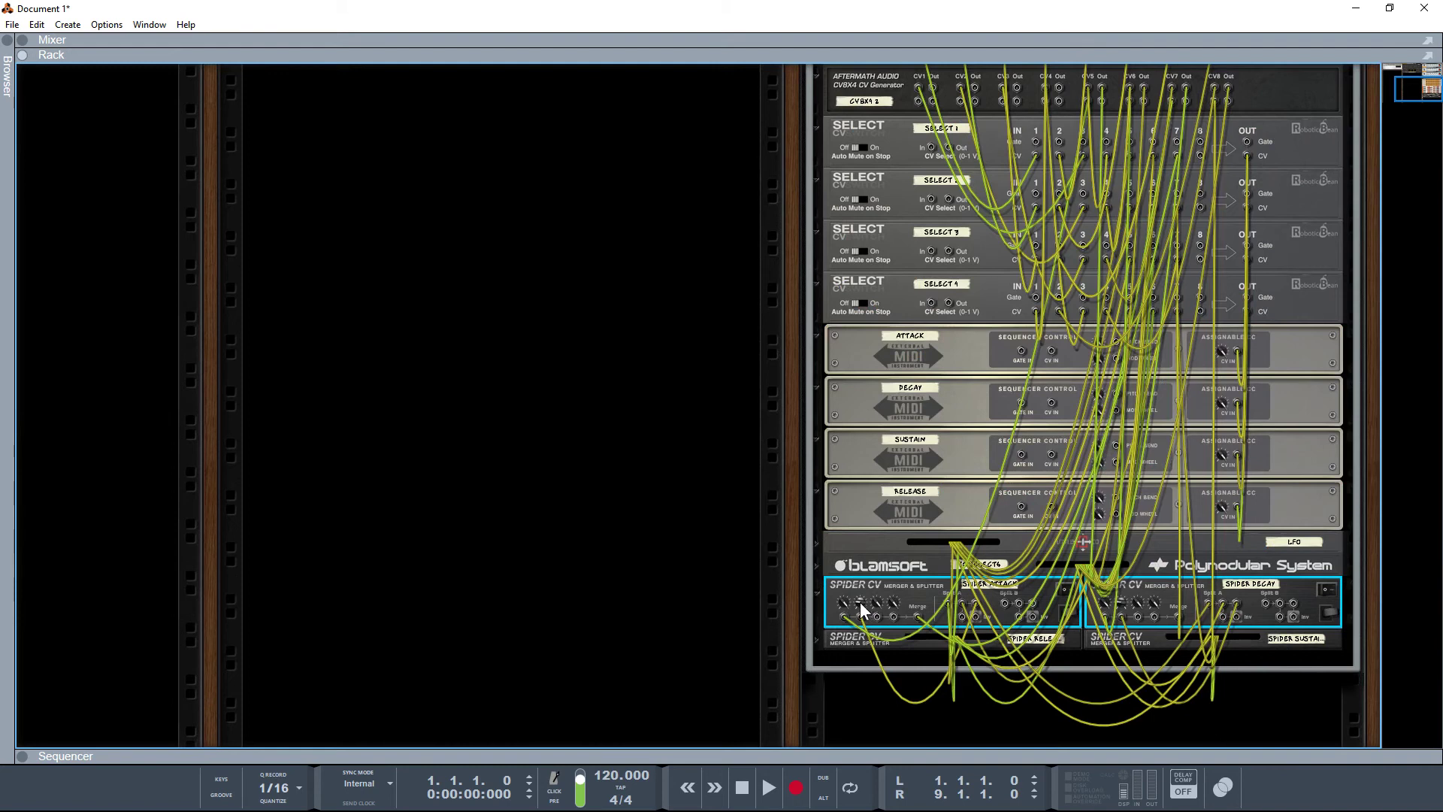
mouse_move(860, 602)
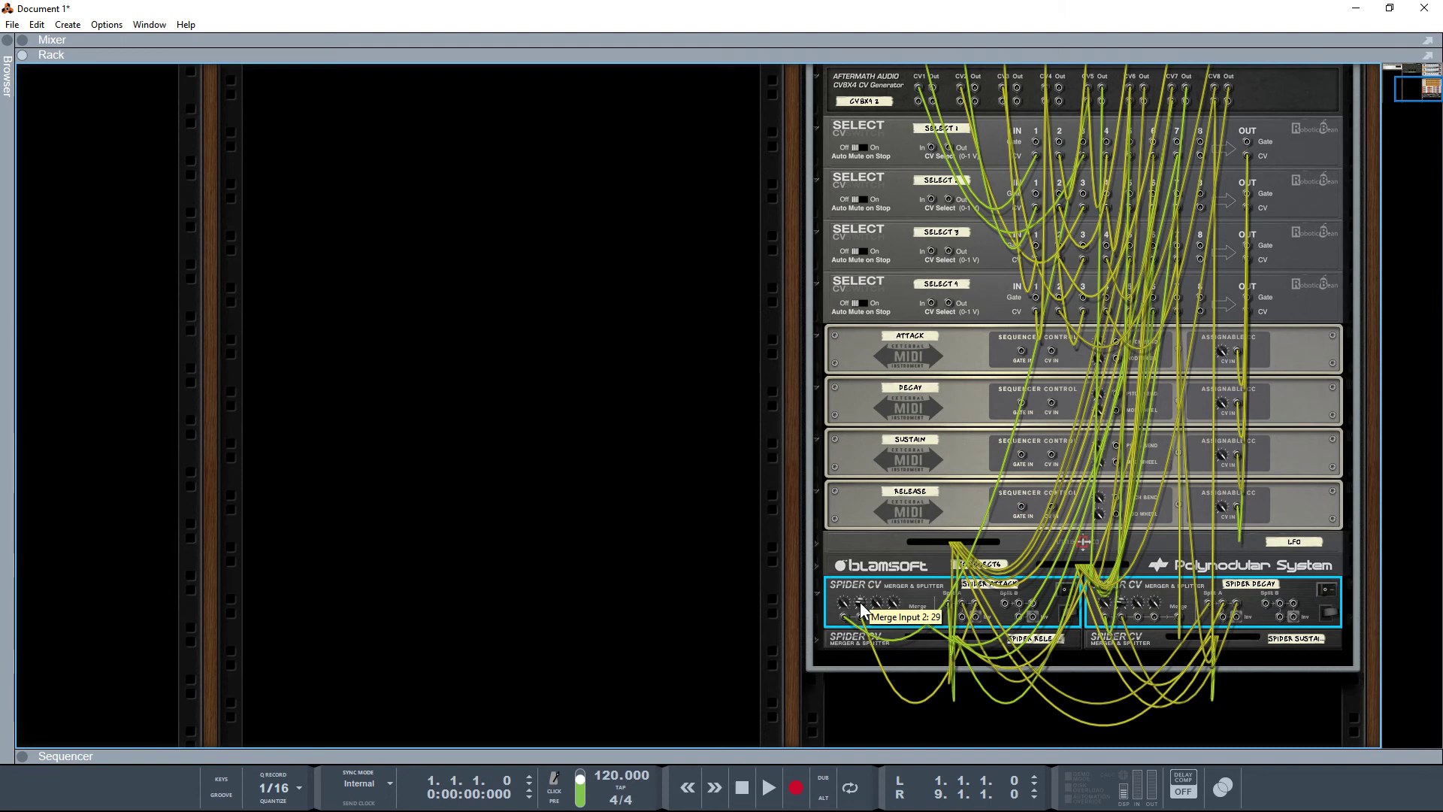
key("Tab")
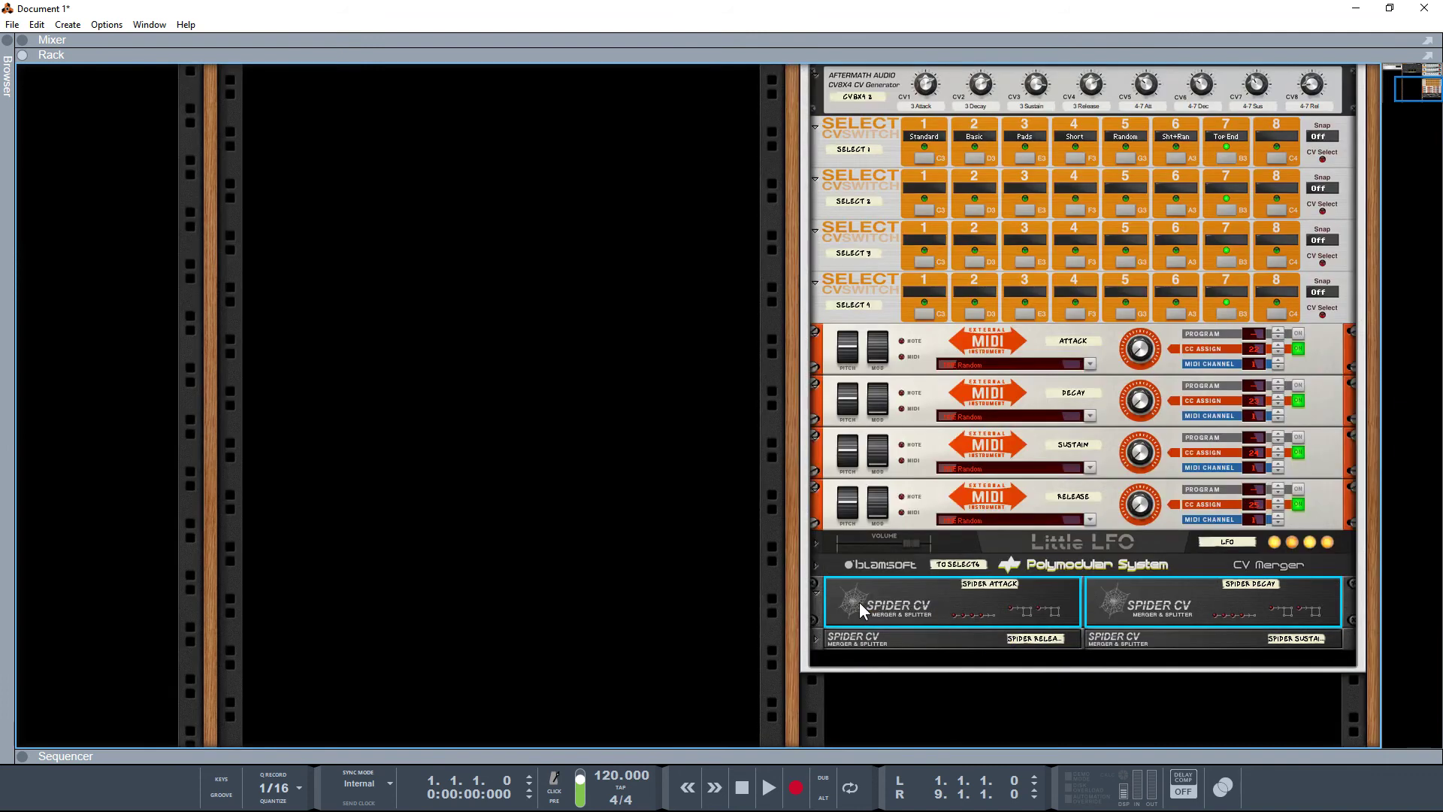
Activate the ENV Randomiser to randomise the envelope with Top End, and change Env Select to Basic
scroll(1202, 314, "up", 5)
scroll(1206, 319, "up", 2)
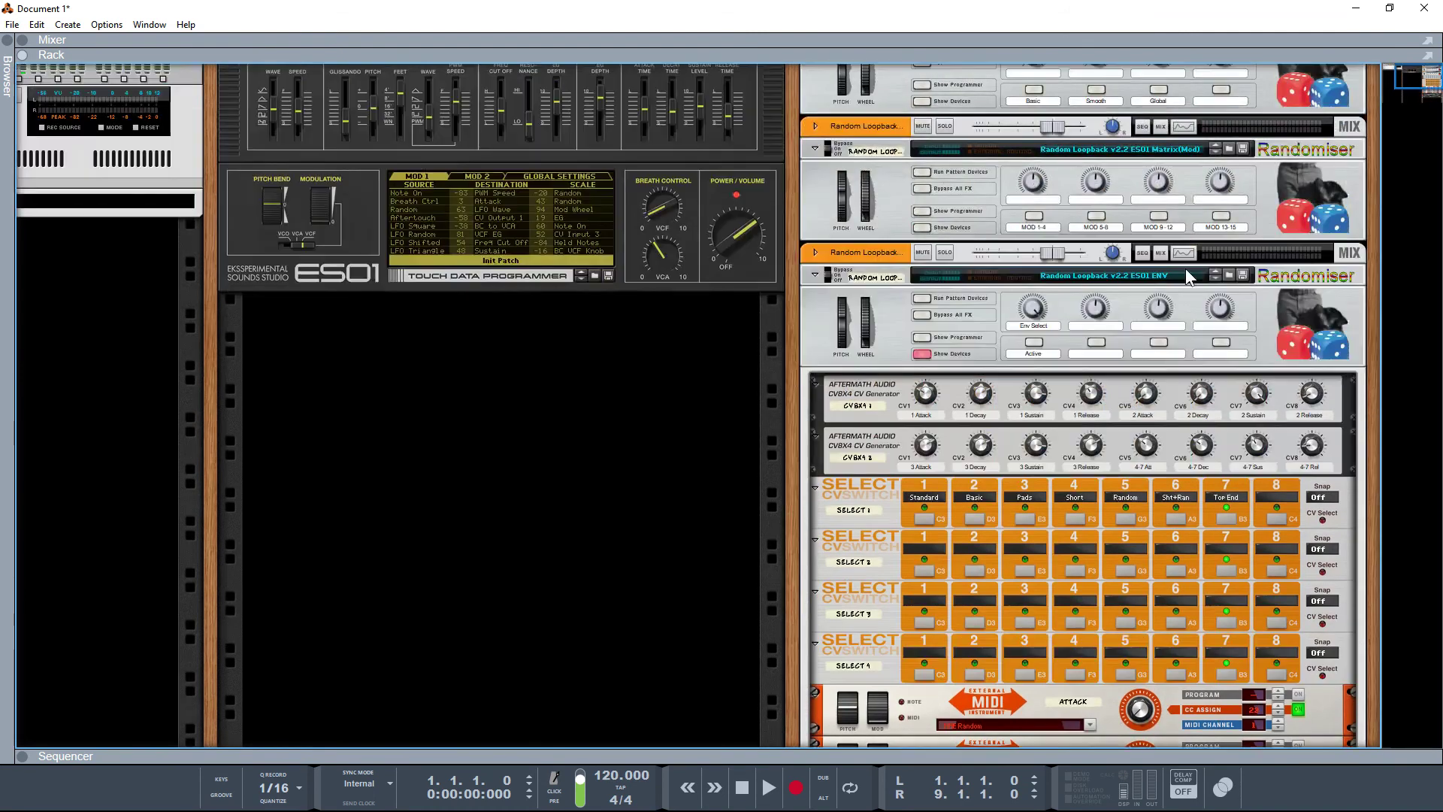
left_click(1037, 343)
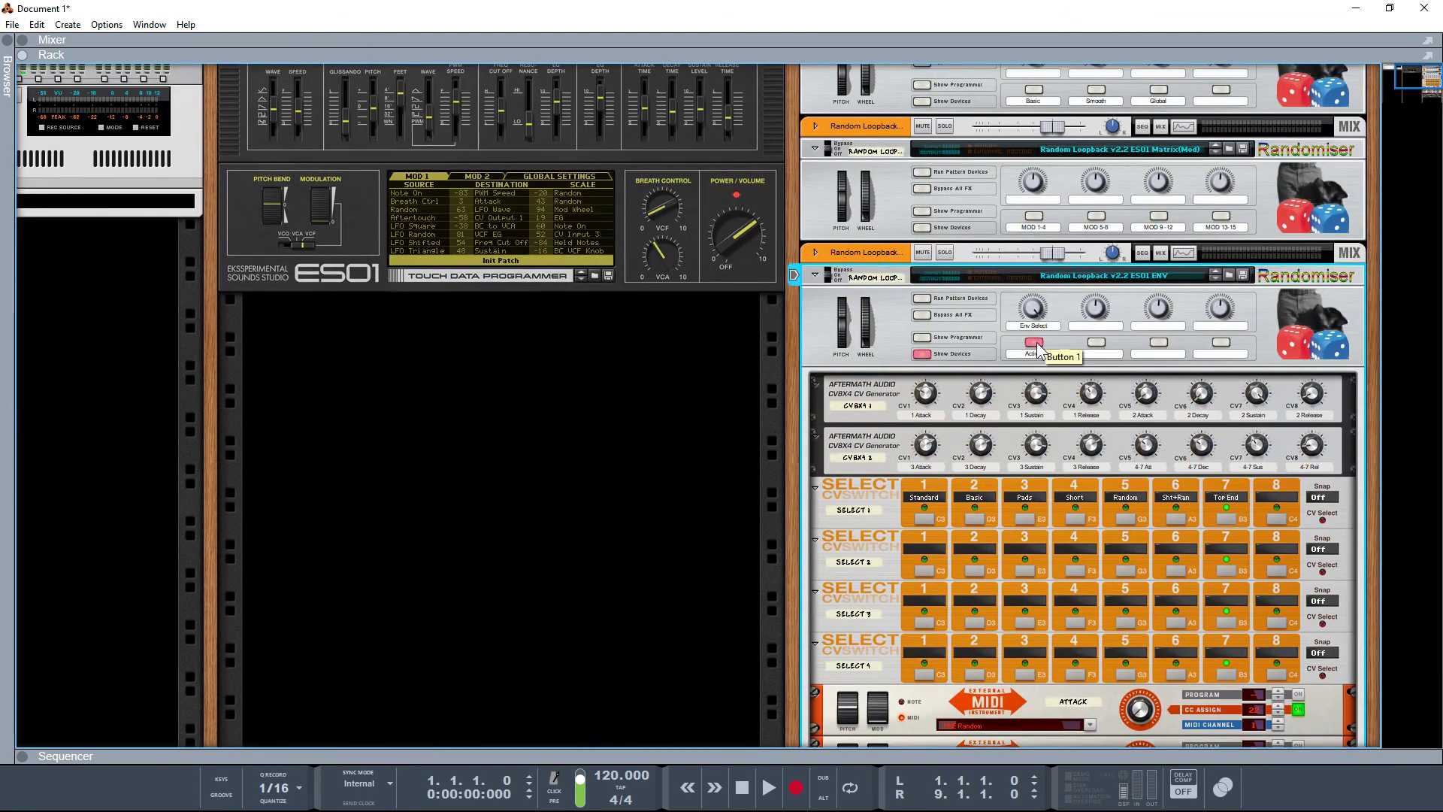
left_click(1146, 448)
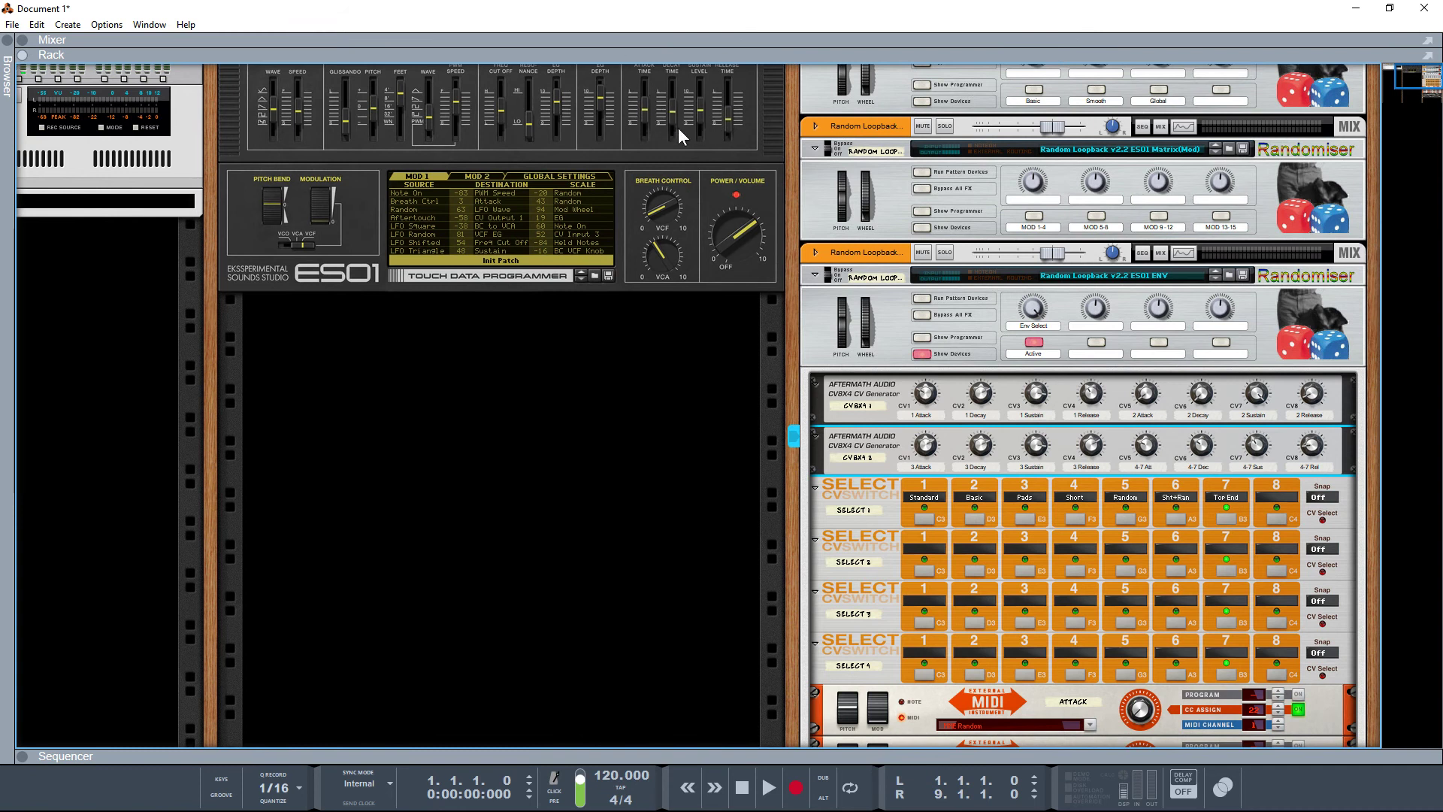
scroll(959, 497, "up", 2)
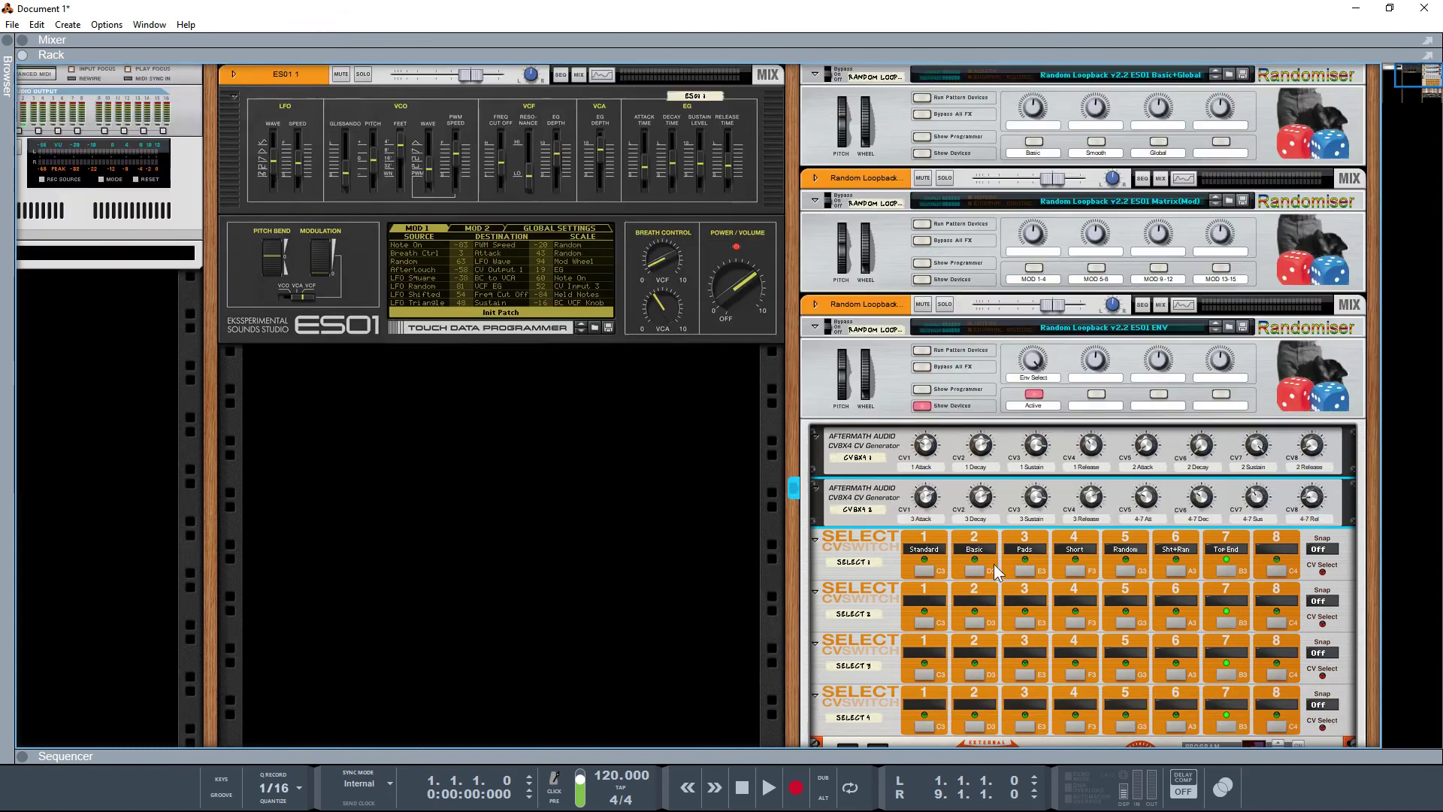
left_click(1037, 366)
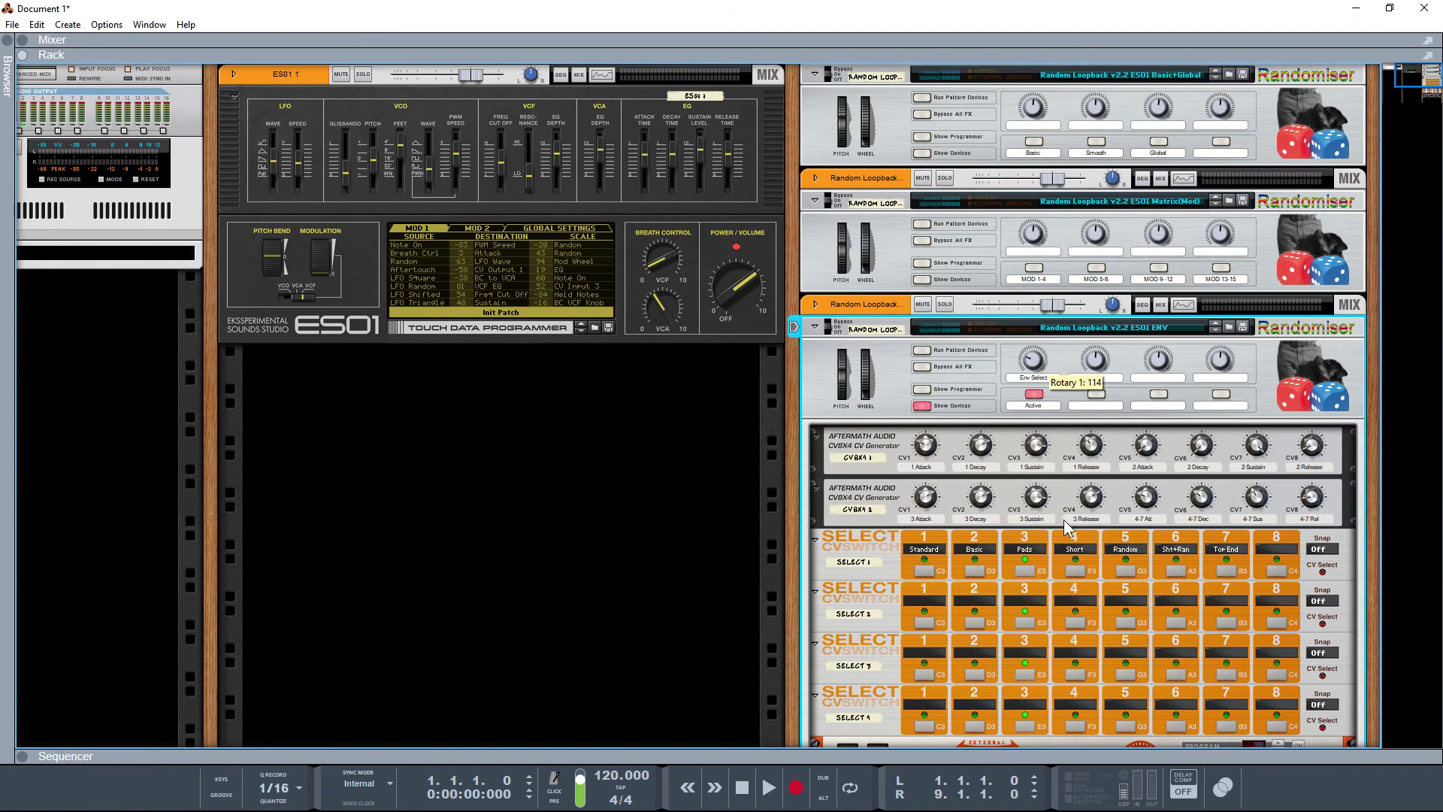
Randomise the ES01's basic parameters, modulation slots 5-8 and 1-4, and global settings while the ENV Randomiser is active
left_click(1037, 151)
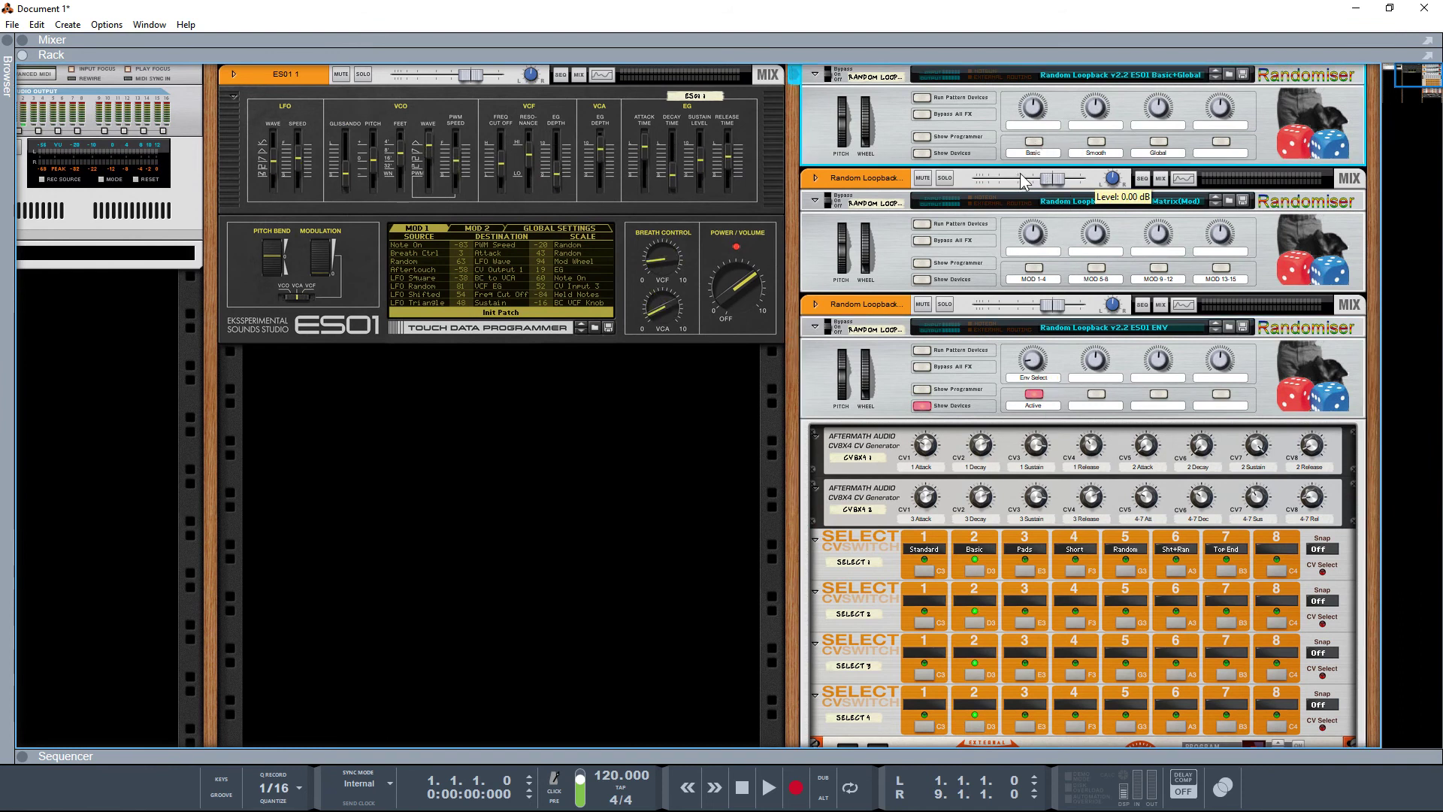
left_click(1095, 270)
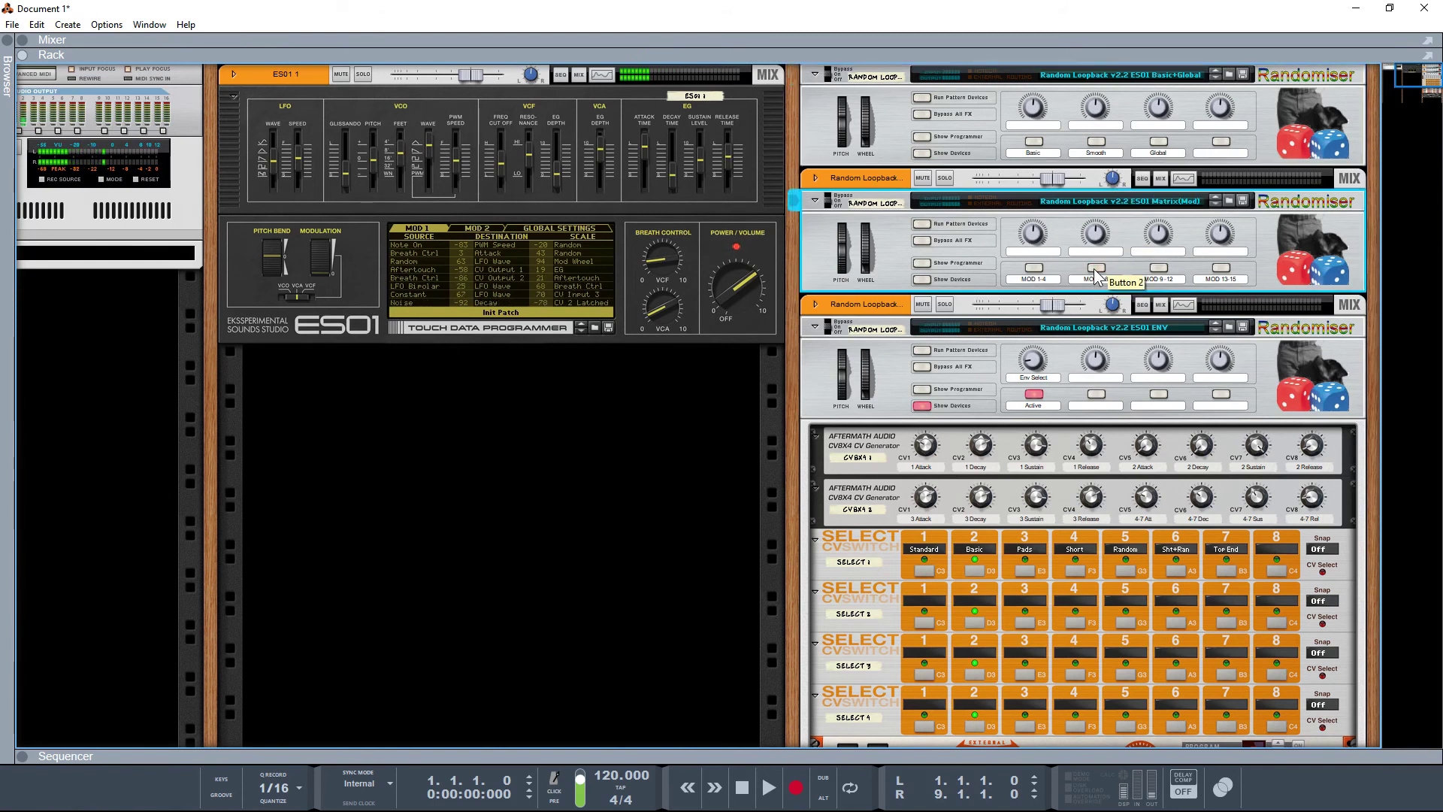
left_click(1035, 271)
left_click(1036, 271)
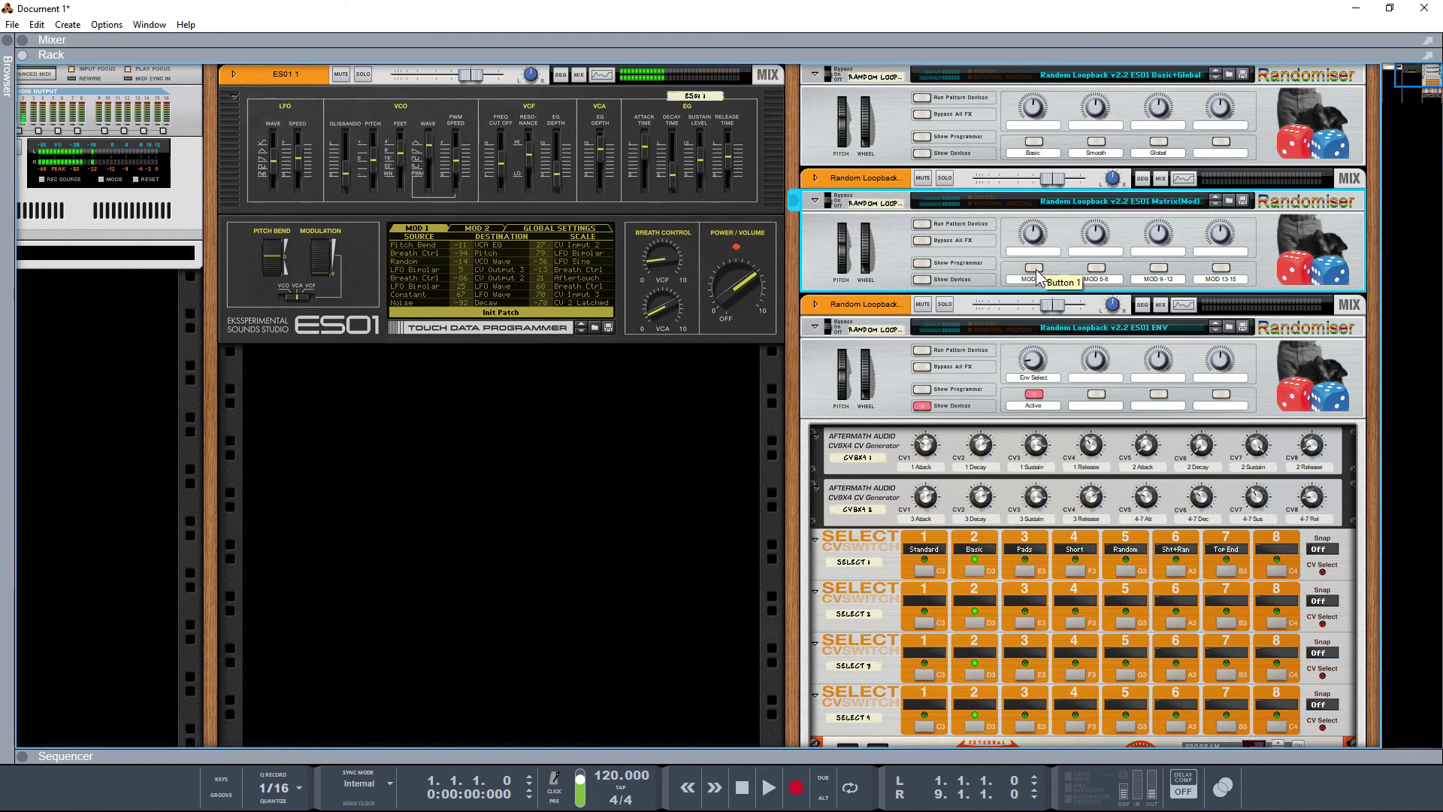
left_click(1161, 142)
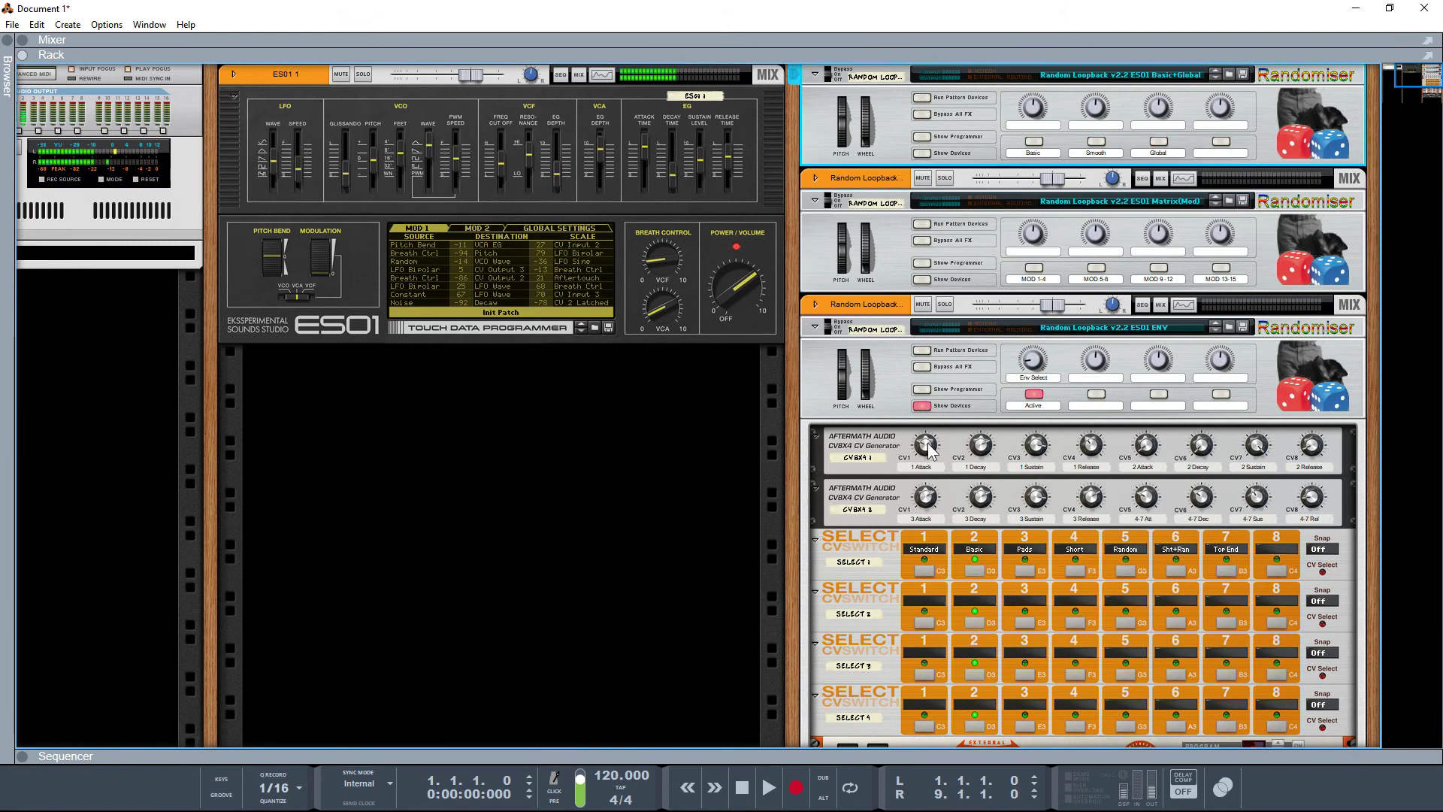
Switch the active ENV Randomiser's Env Select through Standard and Pads to Short
left_click(1034, 364)
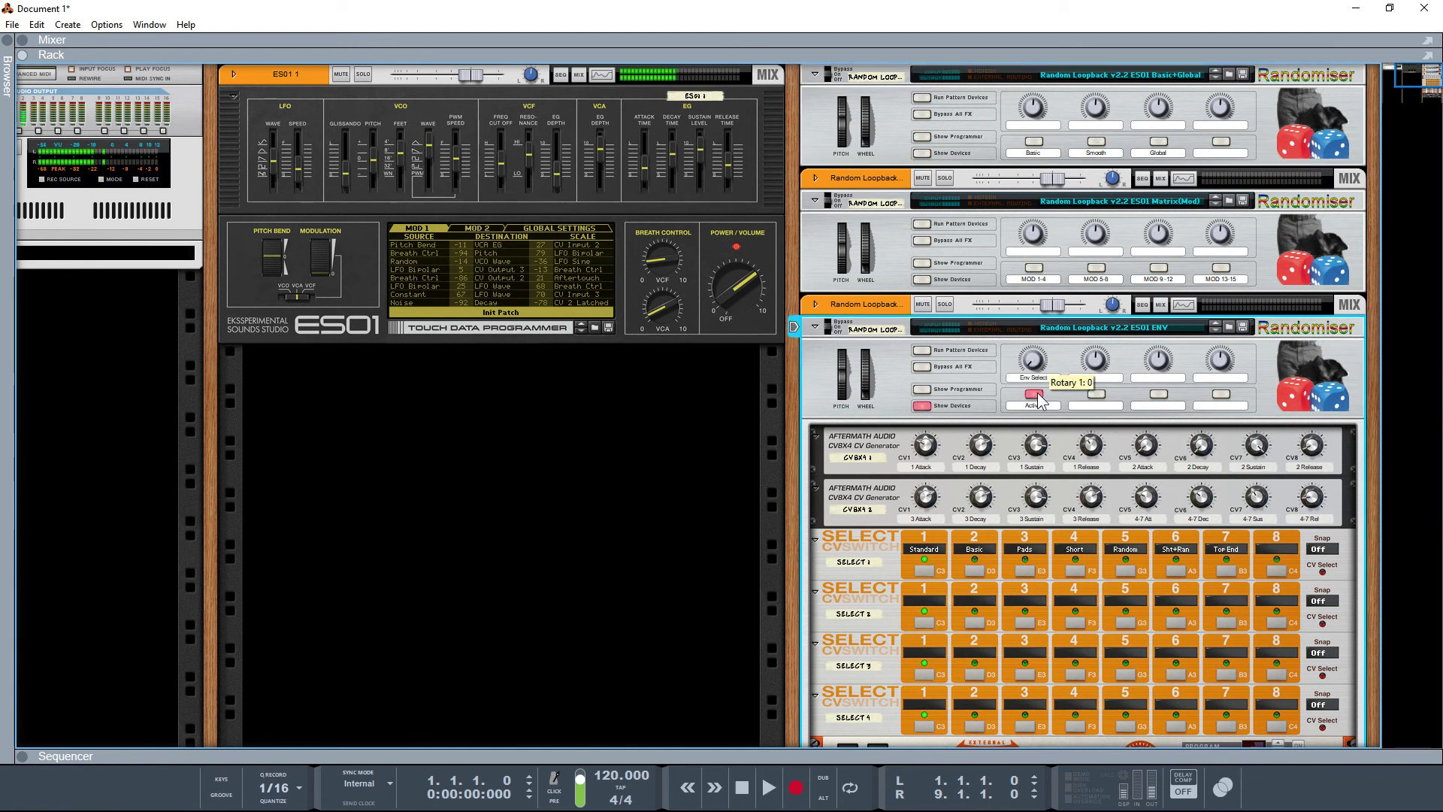
left_click_drag(1035, 380, 1031, 334)
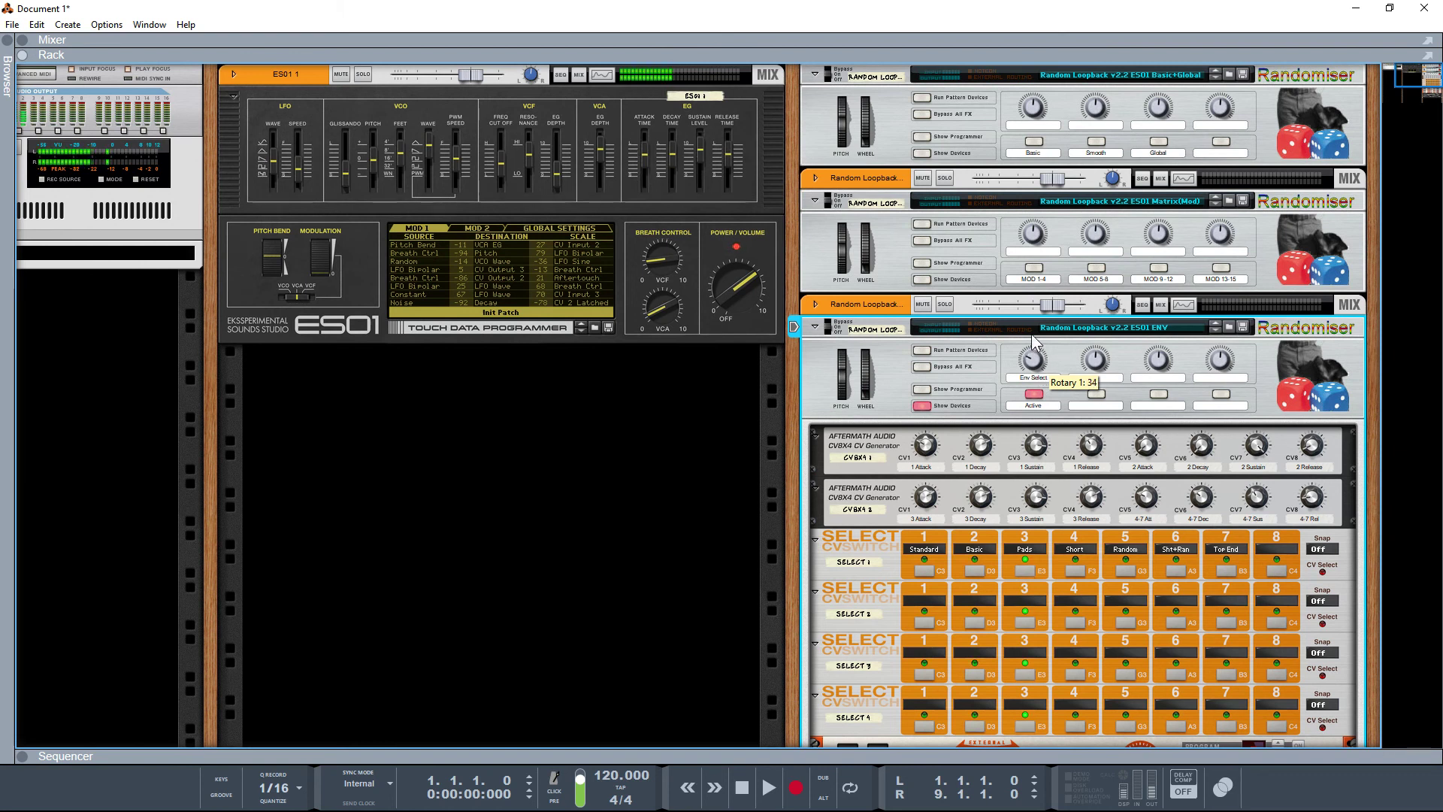
left_click_drag(1031, 334, 1034, 300)
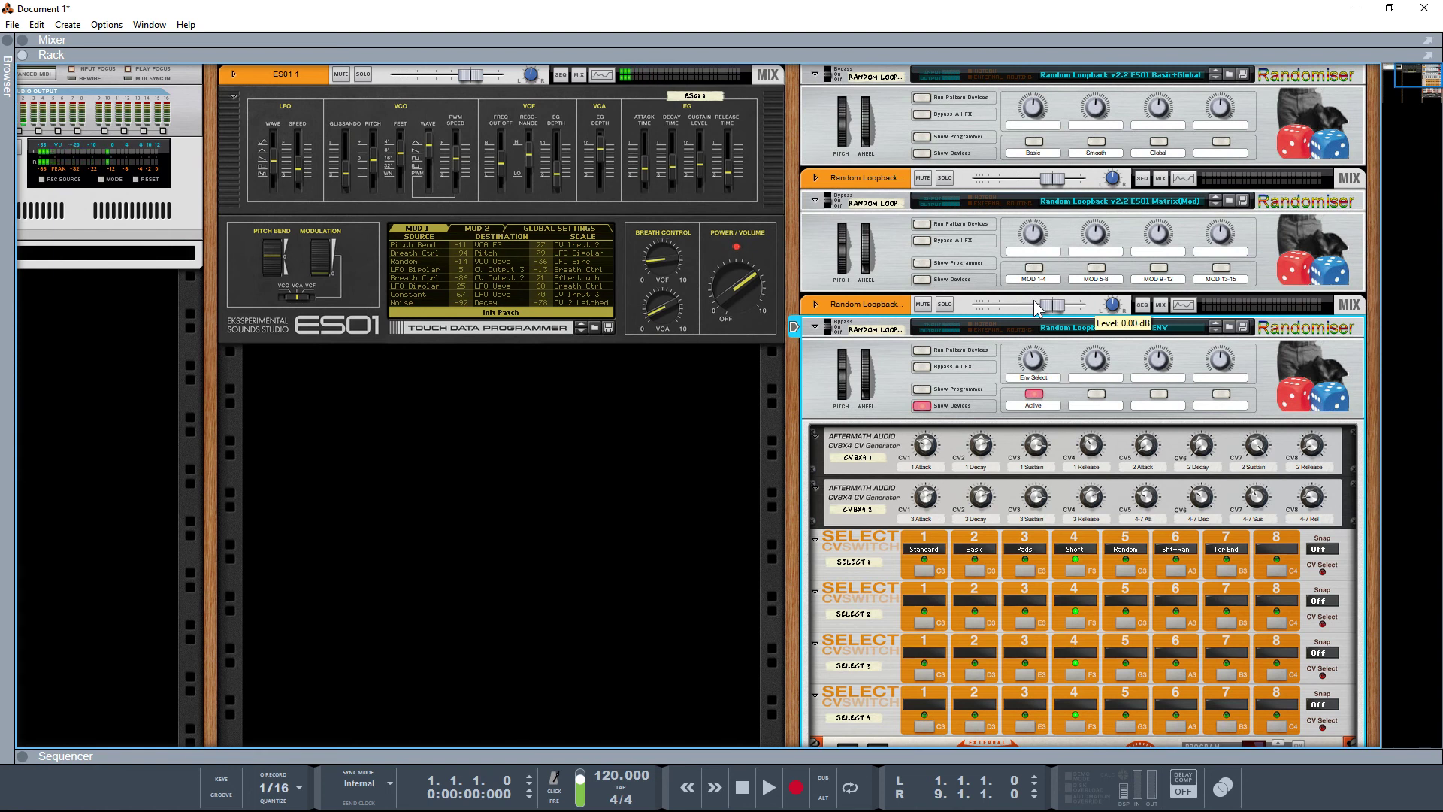
Deactivate the ENV Randomiser, look over its internal devices once more and hide them
left_click(921, 405)
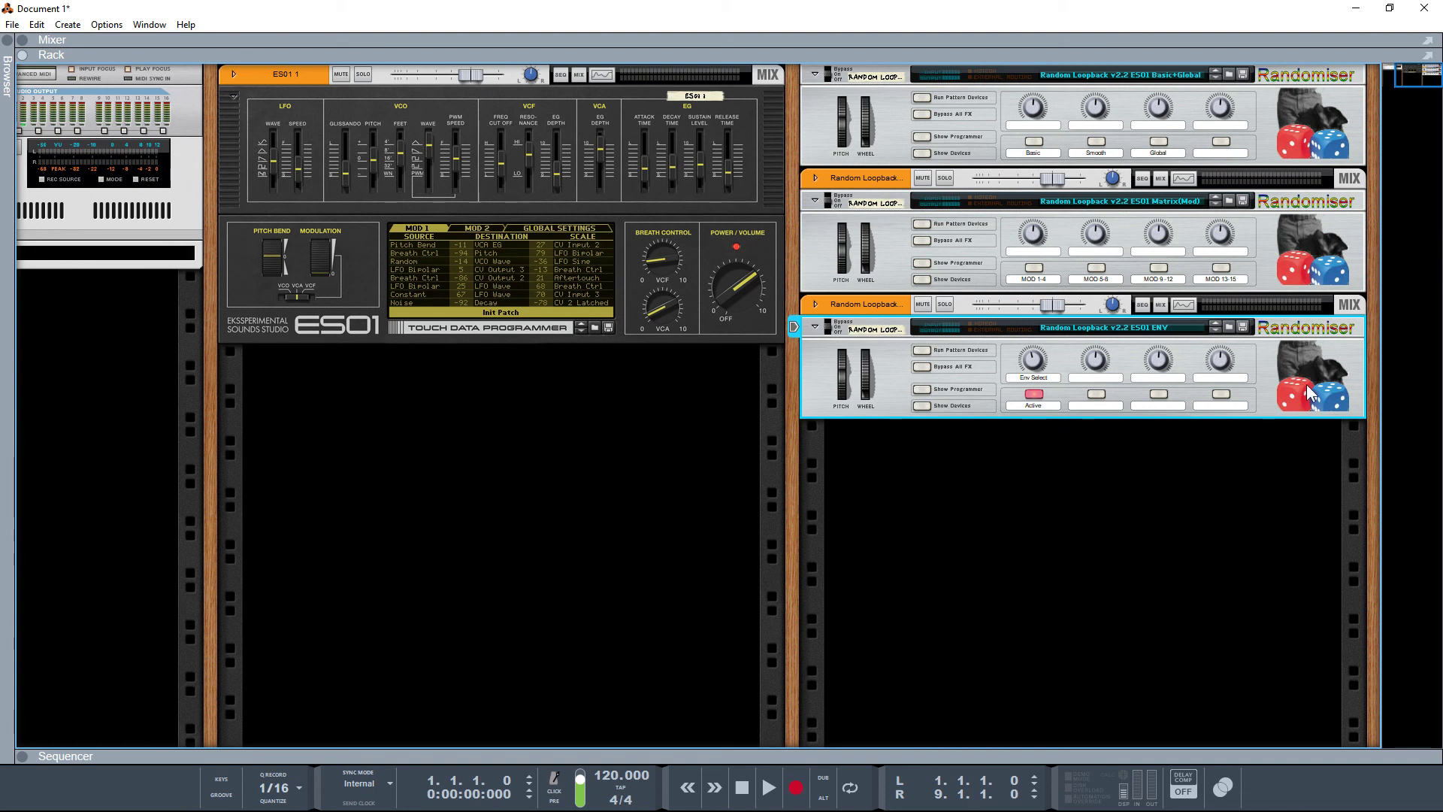
left_click(1033, 395)
left_click(921, 405)
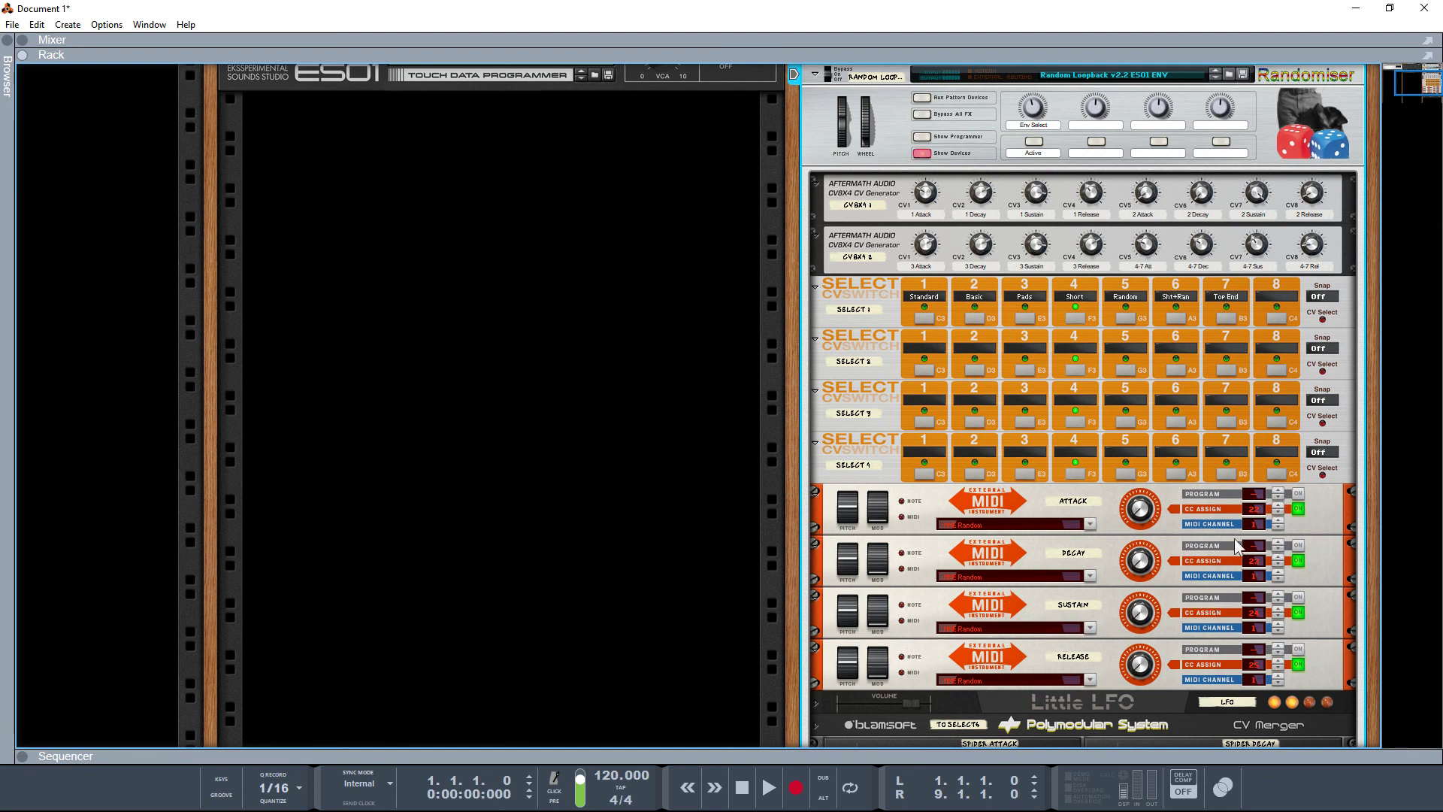
left_click(924, 154)
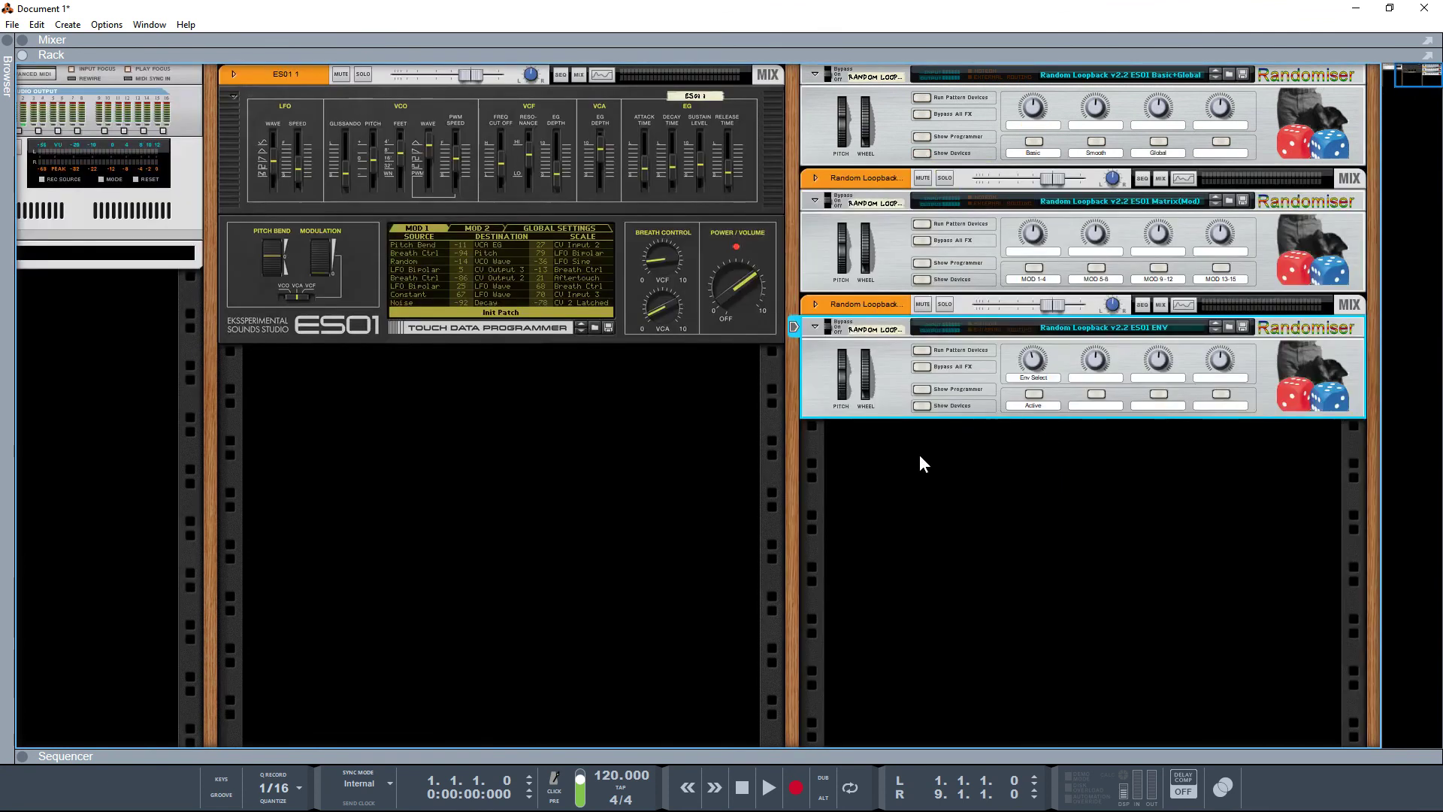